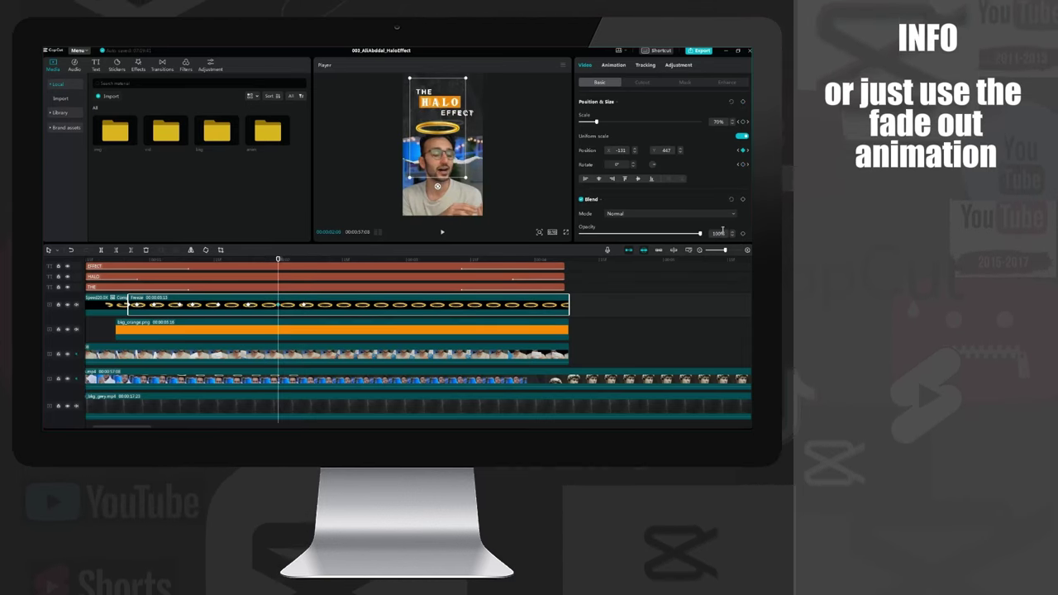
Keyframe a lower opacity on the frozen halo clip where the halo overlaps the title, and preview the sequence from its start
{"action": "left_click", "coordinate": [305, 306]}
{"action": "left_click_drag", "start_coordinate": [700, 237], "coordinate": [695, 236]}
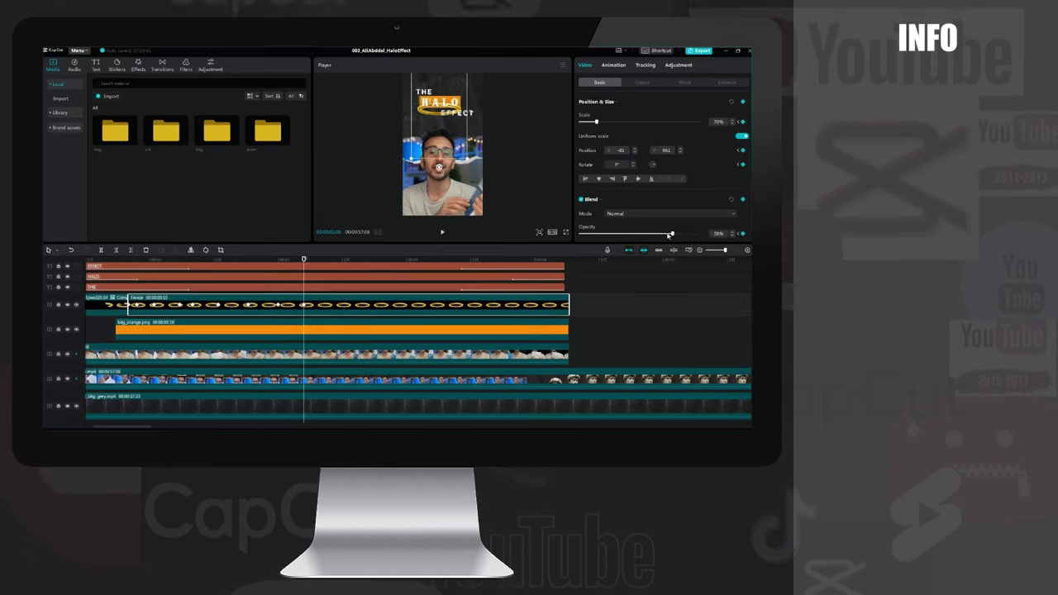
{"action": "key", "text": "Home"}
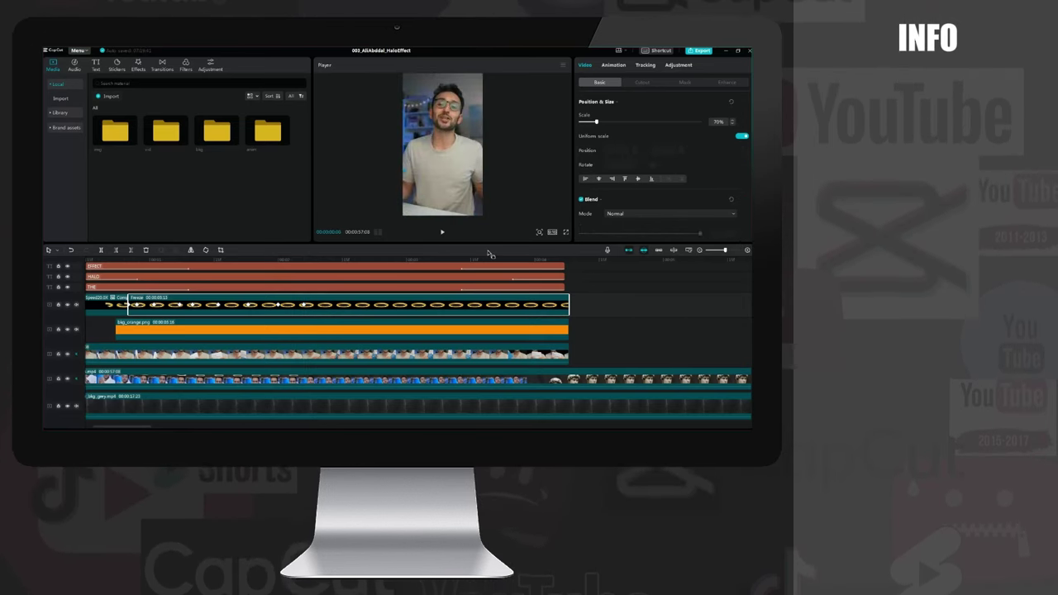
{"action": "key", "text": "space"}
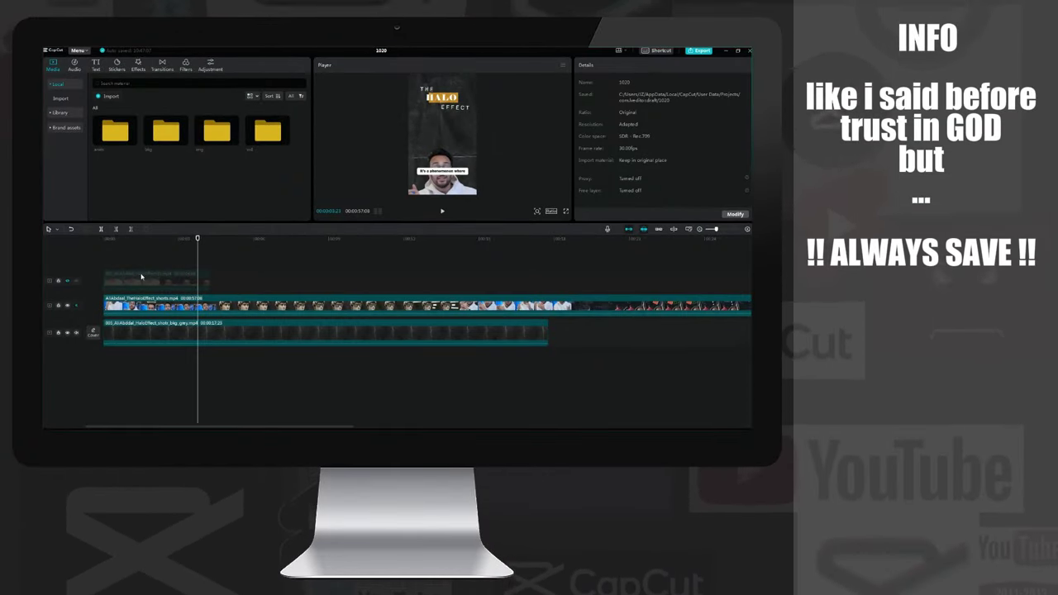
Compare the exported halo clip with the original shorts video by switching their track visibility and stepping through the clip's last frames
{"action": "left_click", "coordinate": [68, 282]}
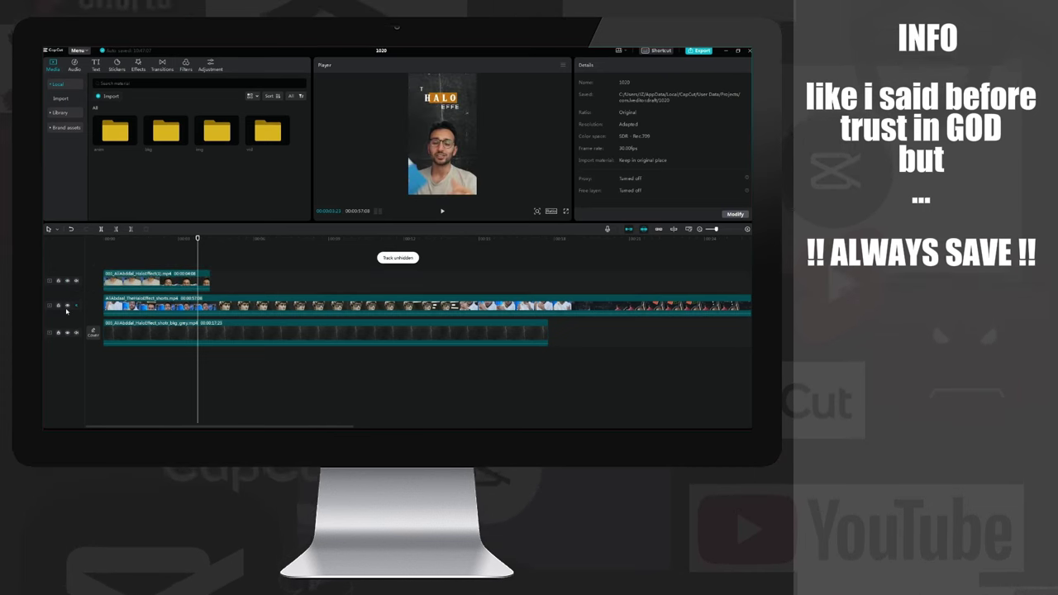
{"action": "left_click", "coordinate": [68, 305]}
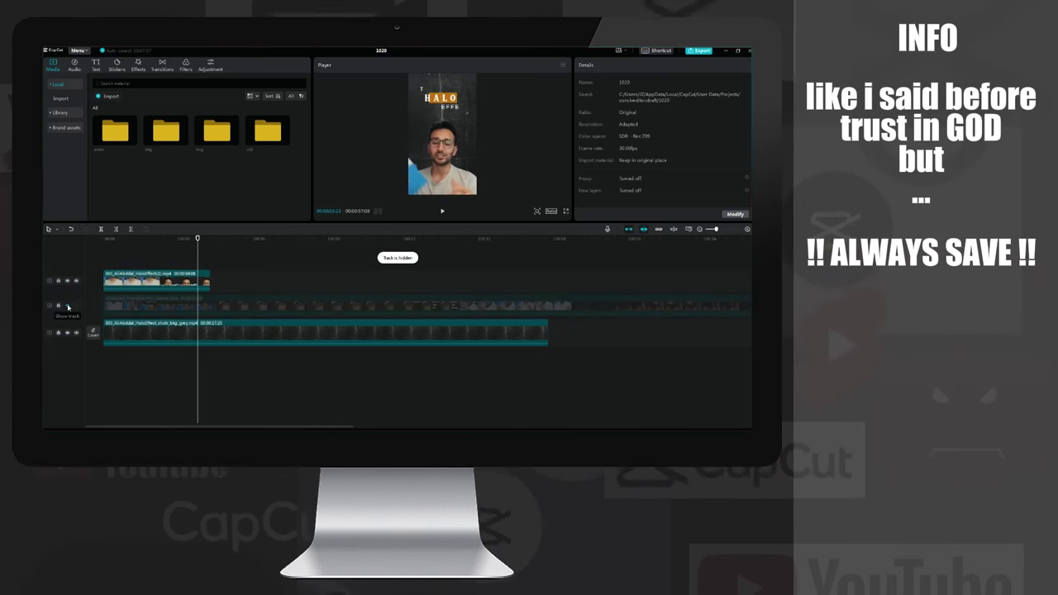
{"action": "key", "text": "Home"}
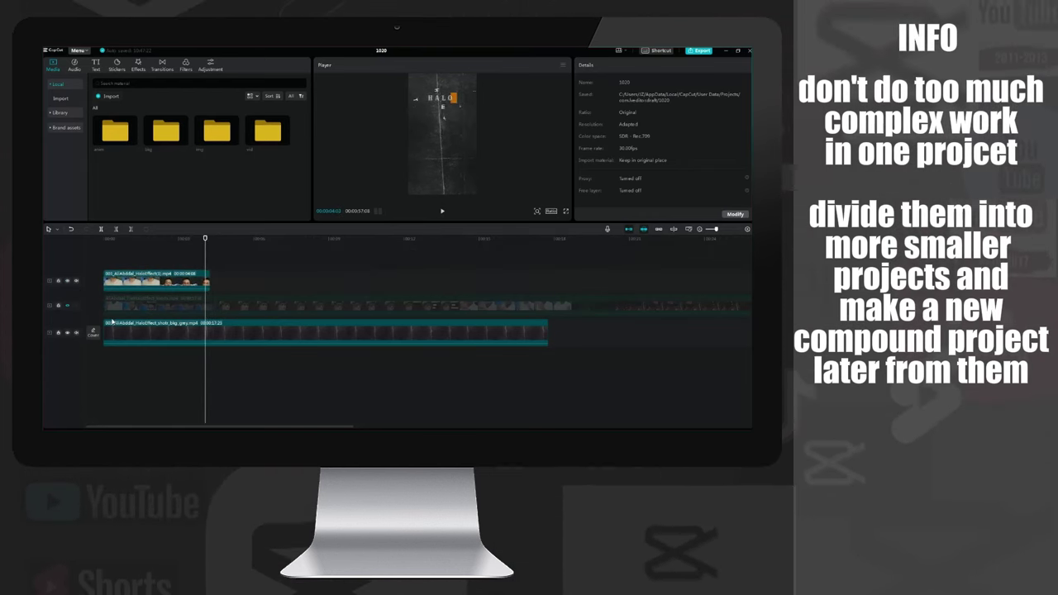
{"action": "key", "text": "Right"}
{"action": "key", "text": "Right"}
{"action": "key", "text": "Right"}
{"action": "key", "text": "Right"}
{"action": "key", "text": "Right"}
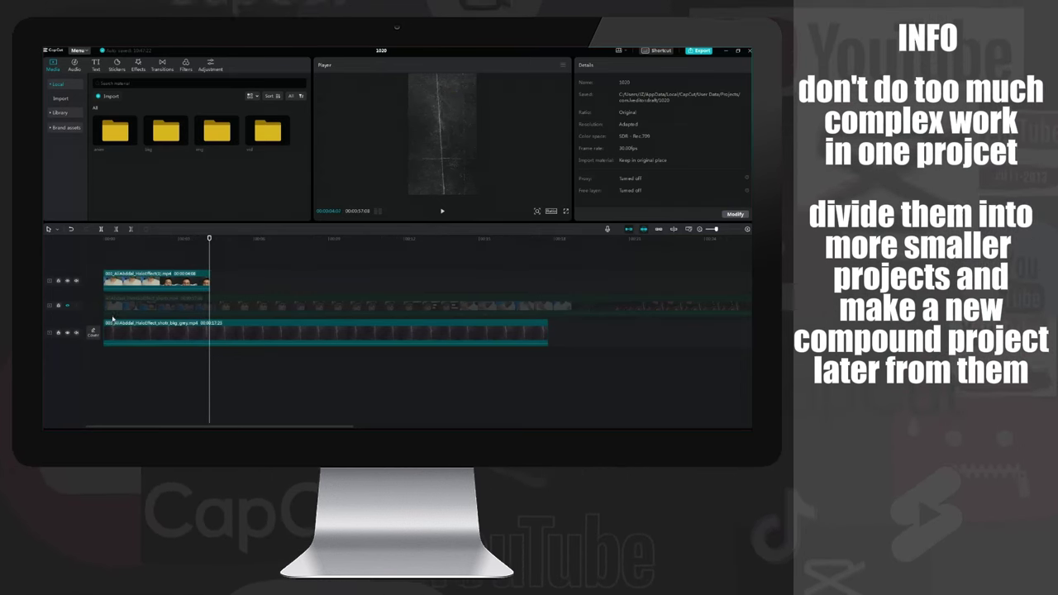
{"action": "left_click", "coordinate": [70, 305]}
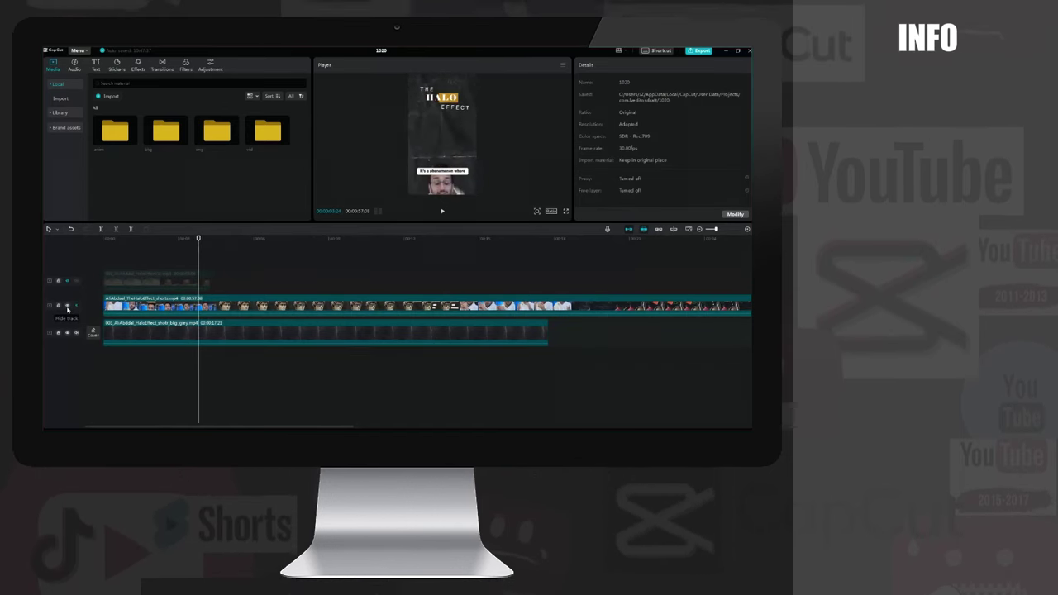
Add the statue face image from the img folder on a new track above the shorts video and scale it to 80%
{"action": "double_click", "coordinate": [216, 130]}
{"action": "left_click_drag", "start_coordinate": [165, 130], "coordinate": [226, 302]}
{"action": "left_click_drag", "start_coordinate": [725, 122], "coordinate": [698, 123]}
{"action": "type", "text": "800"}
{"action": "key", "text": "Return"}
{"action": "type", "text": "80"}
{"action": "key", "text": "Return"}
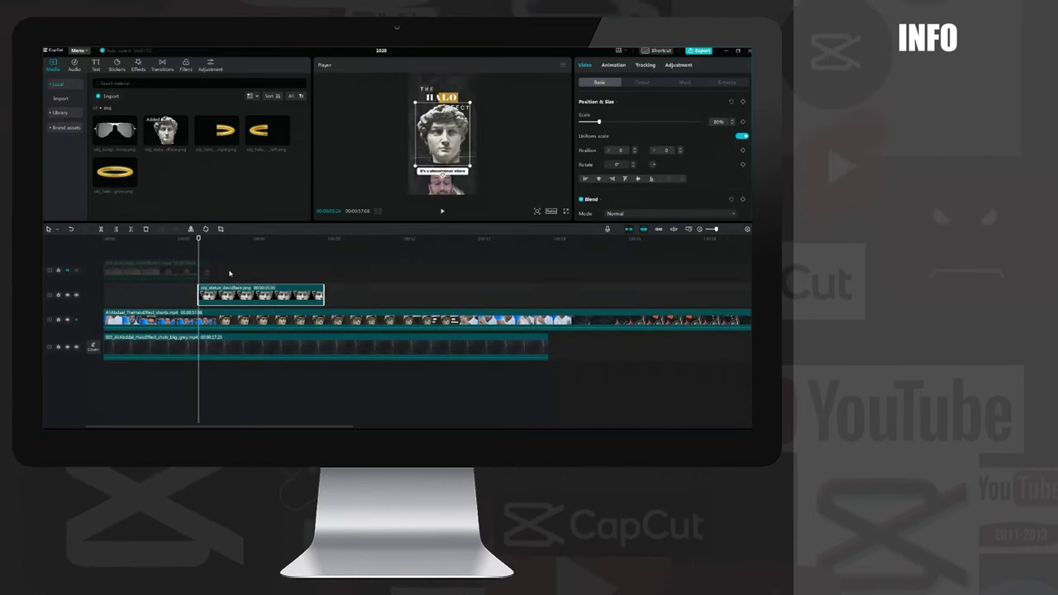
Apply the Camera Shake effect to the statue image, with range 49 and speed 25
{"action": "left_click", "coordinate": [140, 68]}
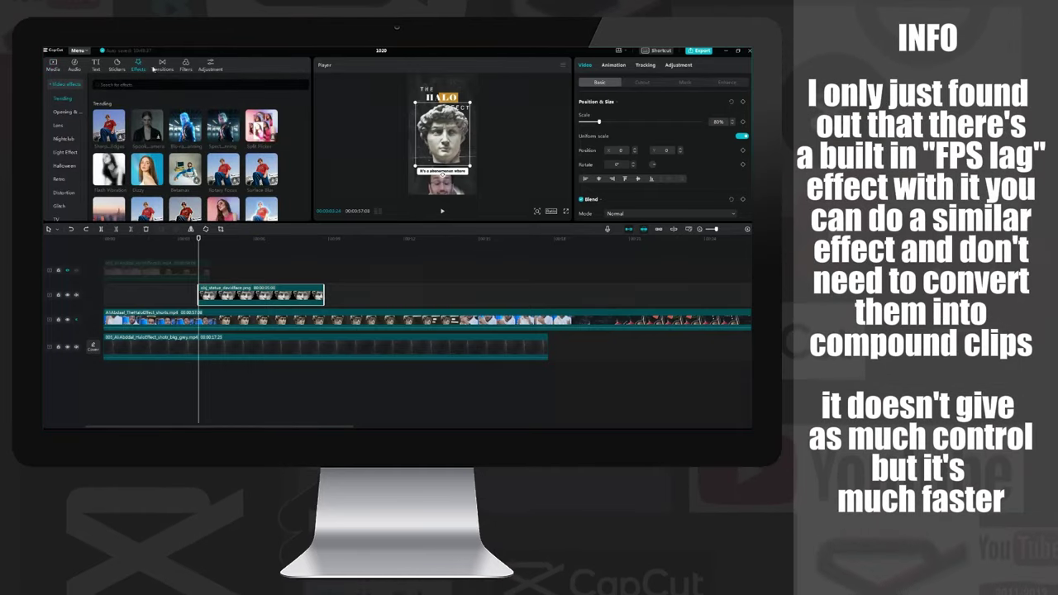
{"action": "scroll", "coordinate": [216, 168], "scroll_direction": "down", "scroll_amount": 1}
{"action": "left_click_drag", "start_coordinate": [223, 180], "coordinate": [260, 295]}
{"action": "left_click_drag", "start_coordinate": [628, 118], "coordinate": [646, 116]}
{"action": "left_click_drag", "start_coordinate": [624, 133], "coordinate": [612, 135]}
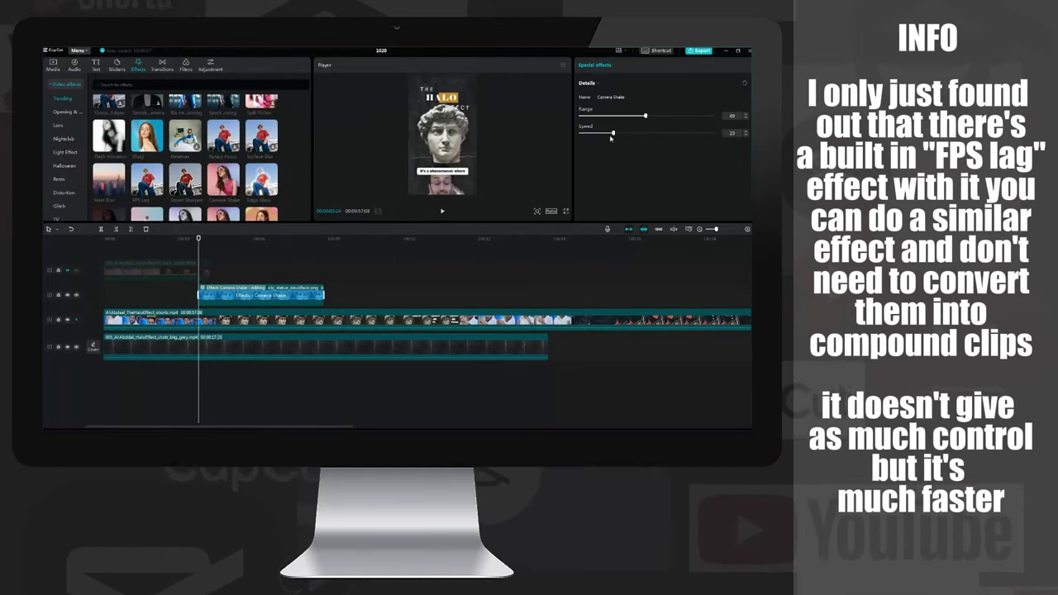
Turn the statue image and its shake effect into a compound clip and slow it down to 0.3x speed
{"action": "right_click", "coordinate": [282, 287]}
{"action": "left_click", "coordinate": [324, 327]}
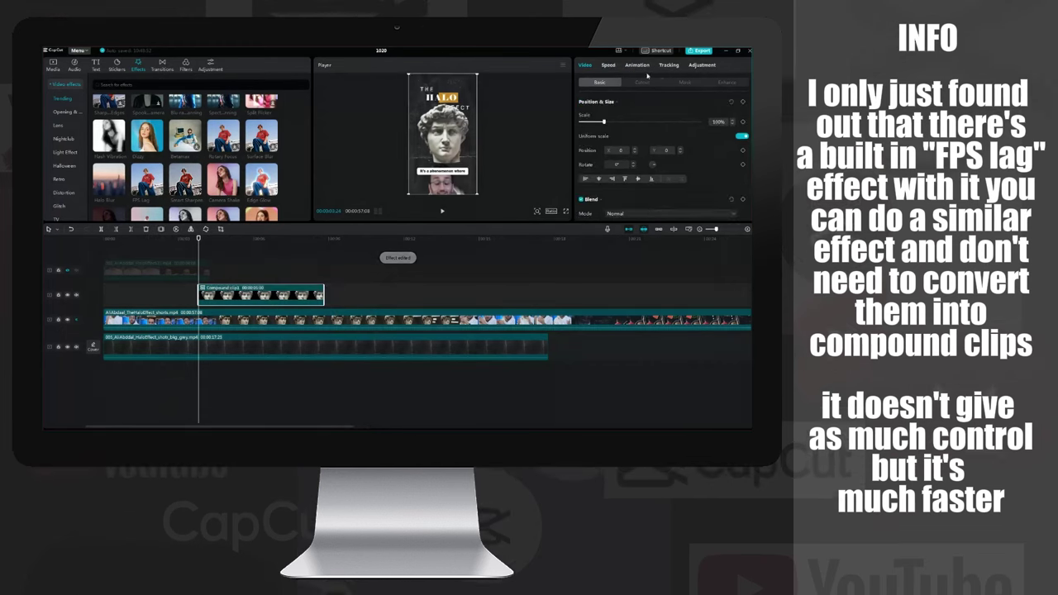
{"action": "left_click", "coordinate": [609, 65]}
{"action": "left_click", "coordinate": [745, 115]}
{"action": "left_click", "coordinate": [746, 115]}
{"action": "left_click", "coordinate": [746, 115]}
{"action": "left_click", "coordinate": [745, 115]}
{"action": "left_click", "coordinate": [746, 115]}
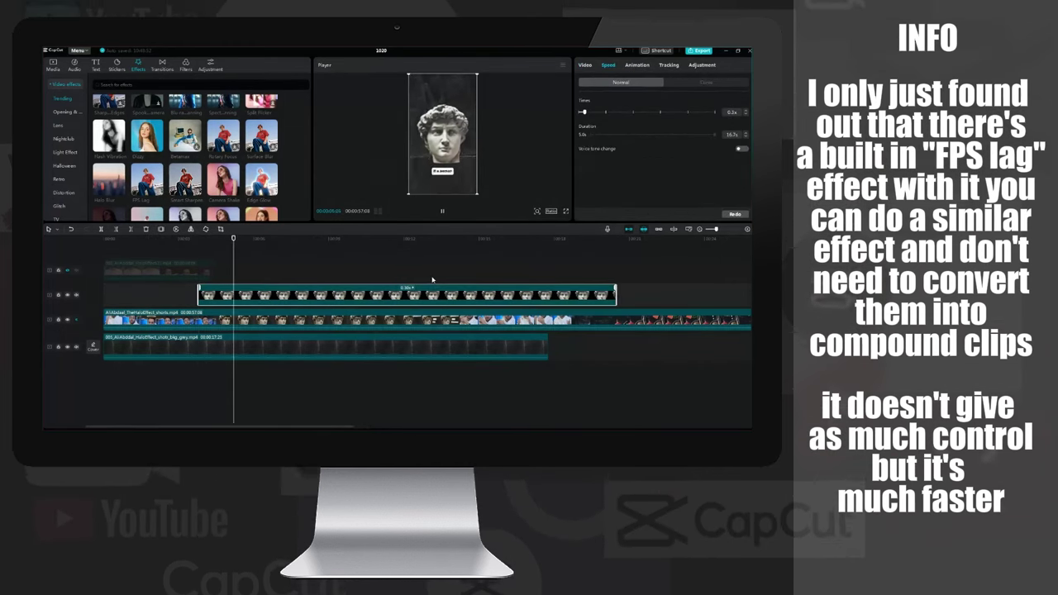
Keyframe the statue compound clip to enter from below the frame rotated 90°, settling upright and centred shortly after the clip start
{"action": "left_click", "coordinate": [586, 66]}
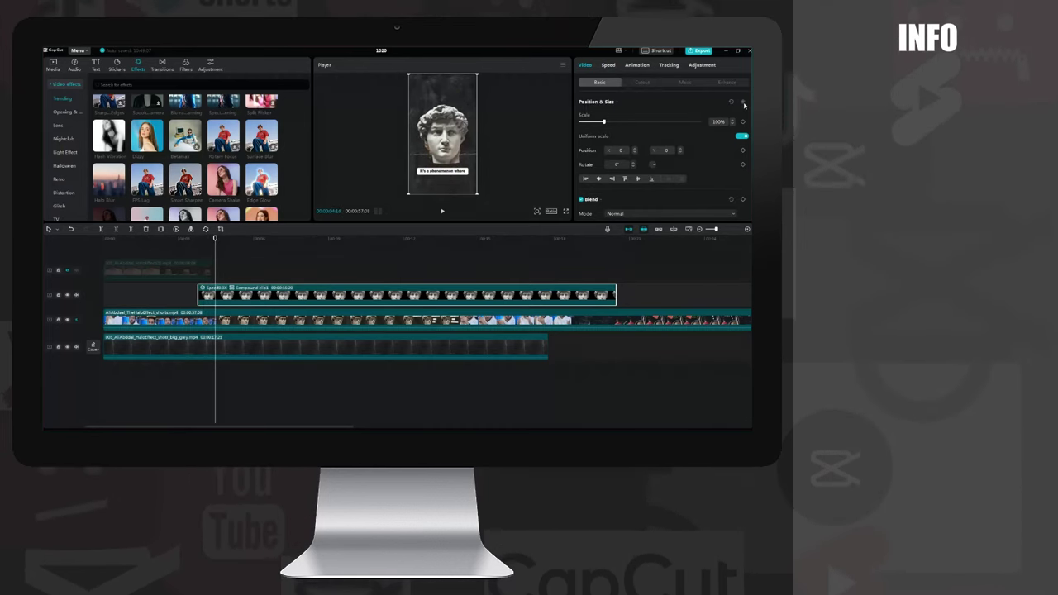
{"action": "key", "text": "Up"}
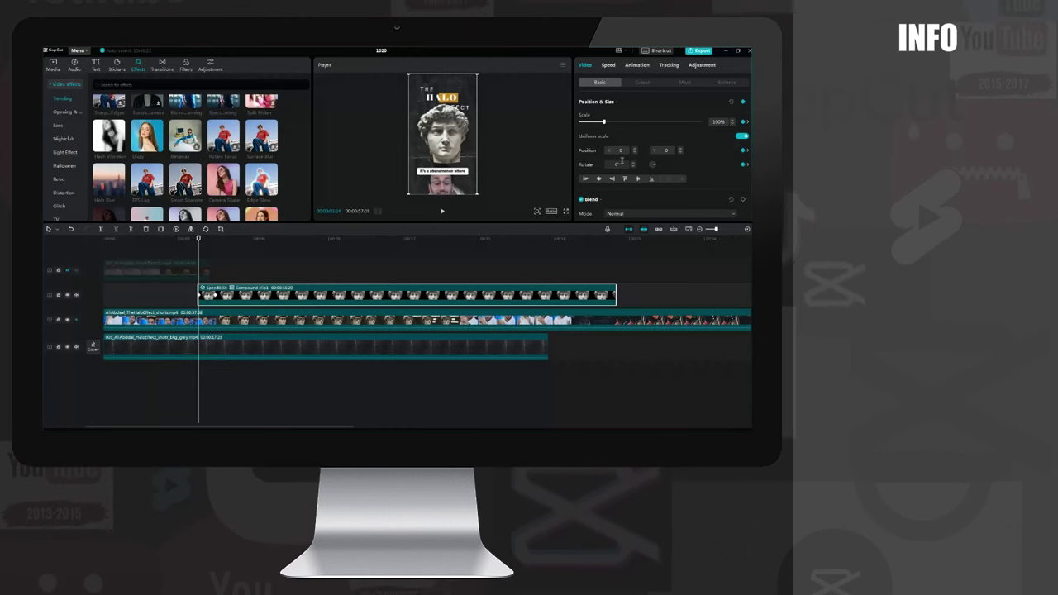
{"action": "type", "text": "90"}
{"action": "key", "text": "Return"}
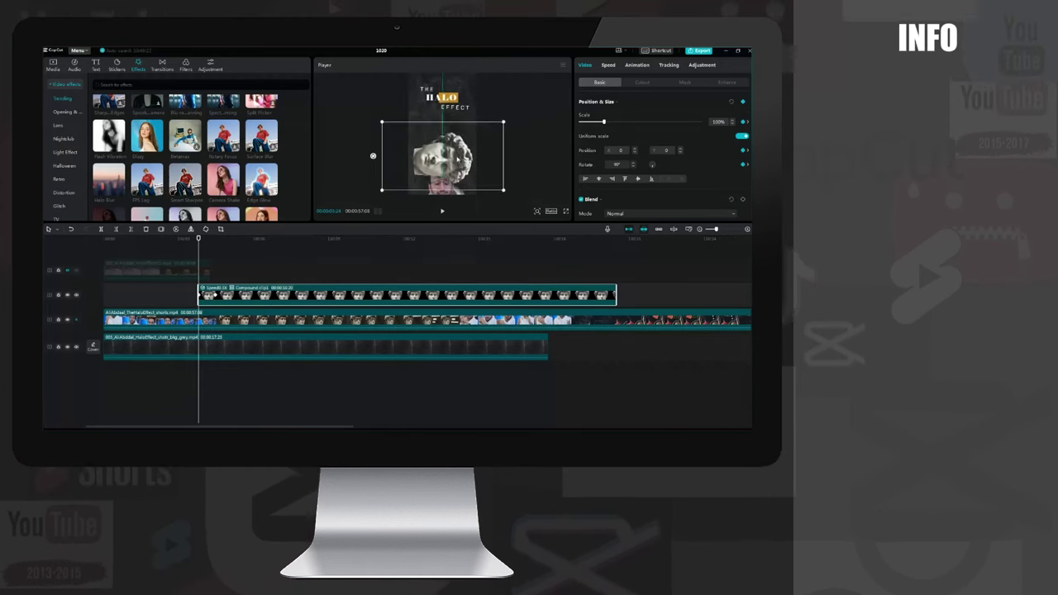
{"action": "key", "text": "Right"}
{"action": "key", "text": "Right"}
{"action": "key", "text": "Right"}
{"action": "key", "text": "Right"}
{"action": "key", "text": "Right"}
{"action": "key", "text": "Right"}
{"action": "key", "text": "Right"}
{"action": "key", "text": "Right"}
{"action": "key", "text": "Right"}
{"action": "key", "text": "Right"}
{"action": "key", "text": "Right"}
{"action": "key", "text": "Right"}
{"action": "key", "text": "Right"}
{"action": "key", "text": "Right"}
{"action": "key", "text": "Right"}
{"action": "key", "text": "Right"}
{"action": "key", "text": "Right"}
{"action": "key", "text": "Right"}
{"action": "key", "text": "Right"}
{"action": "key", "text": "Right"}
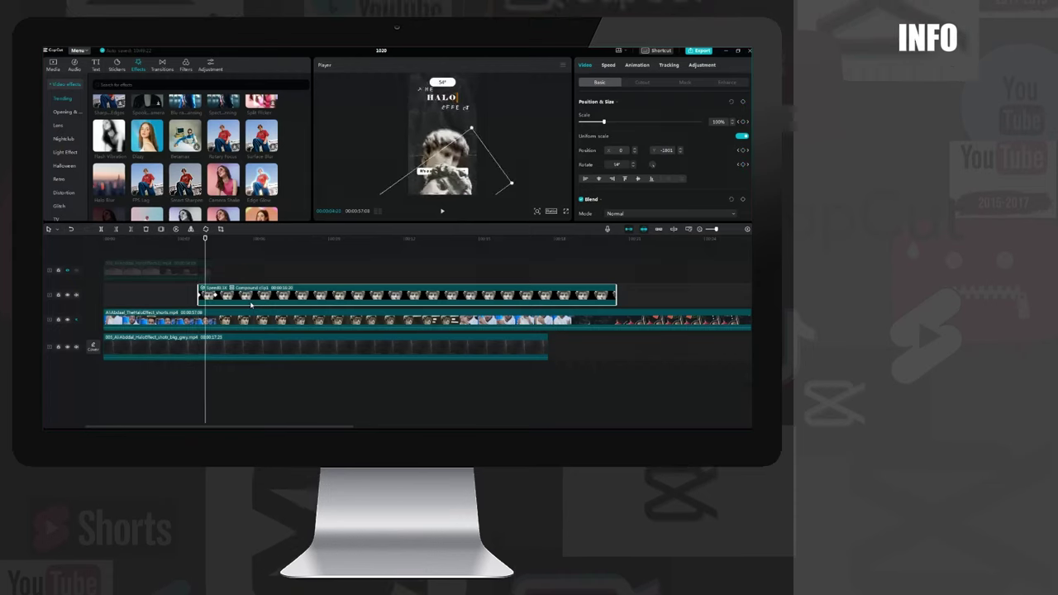
Ease the statue's Y position with a curve preset in the keyframe animation graph, hide the graph, and step through the entrance
{"action": "right_click", "coordinate": [228, 301]}
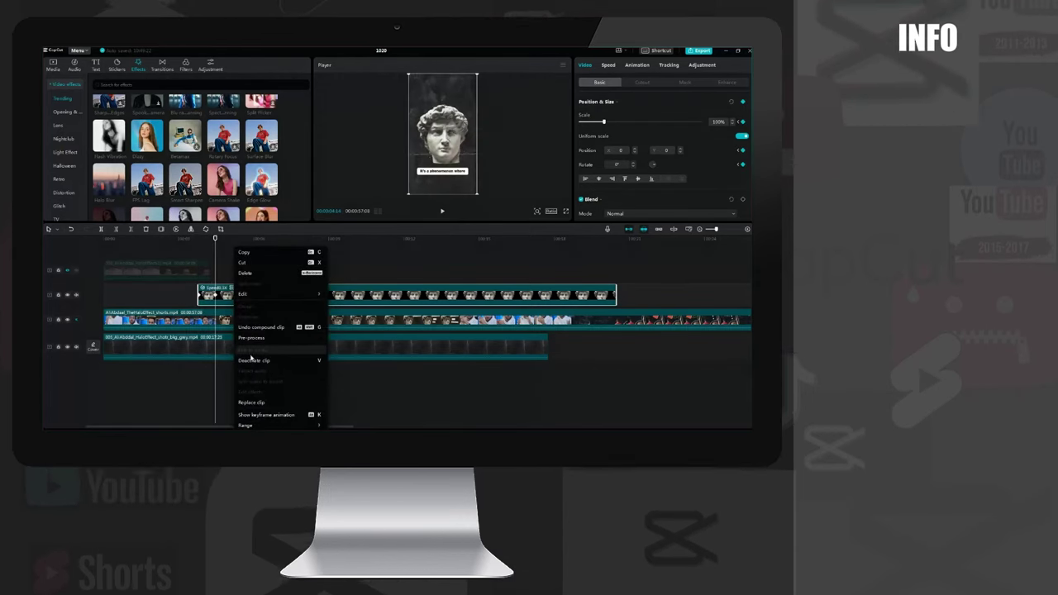
{"action": "left_click", "coordinate": [273, 416]}
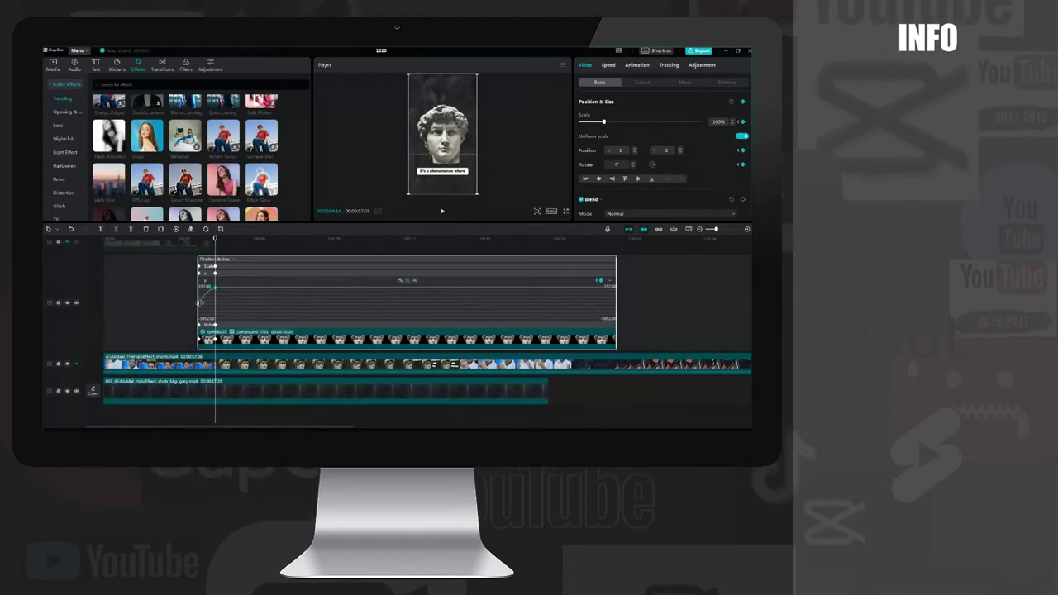
{"action": "left_click", "coordinate": [597, 281]}
{"action": "left_click", "coordinate": [401, 282]}
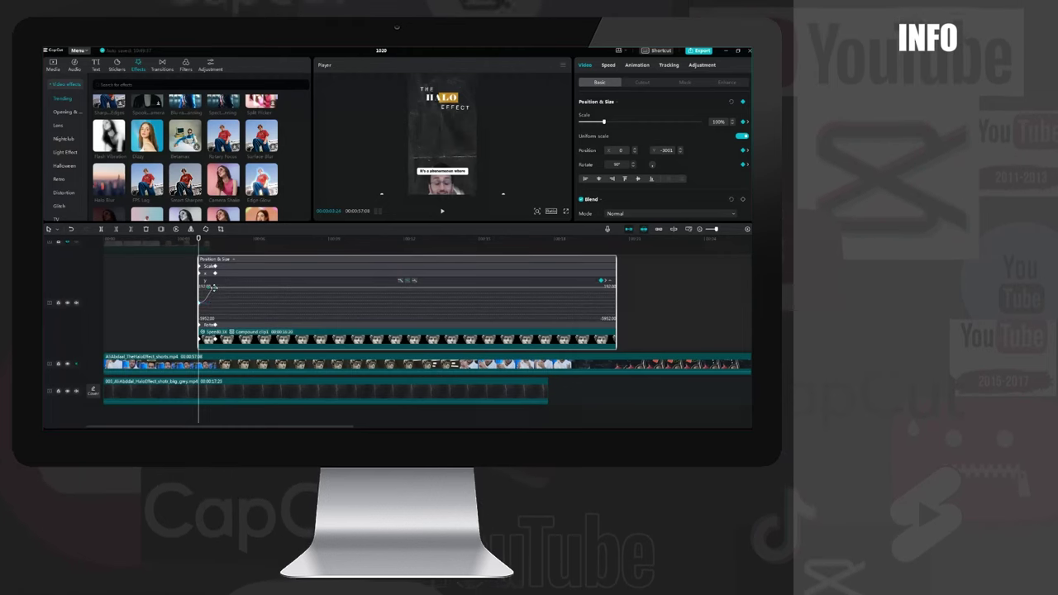
{"action": "right_click", "coordinate": [590, 363]}
{"action": "left_click", "coordinate": [623, 415]}
{"action": "key", "text": "Right"}
{"action": "key", "text": "Right"}
{"action": "key", "text": "Right"}
{"action": "key", "text": "Right"}
{"action": "key", "text": "Right"}
{"action": "key", "text": "Right"}
{"action": "key", "text": "Right"}
{"action": "key", "text": "Right"}
{"action": "key", "text": "Right"}
{"action": "key", "text": "Right"}
{"action": "key", "text": "Right"}
{"action": "key", "text": "Right"}
{"action": "key", "text": "Right"}
{"action": "key", "text": "Right"}
{"action": "key", "text": "Right"}
{"action": "key", "text": "Right"}
{"action": "key", "text": "Right"}
{"action": "key", "text": "Right"}
{"action": "key", "text": "Right"}
{"action": "key", "text": "Right"}
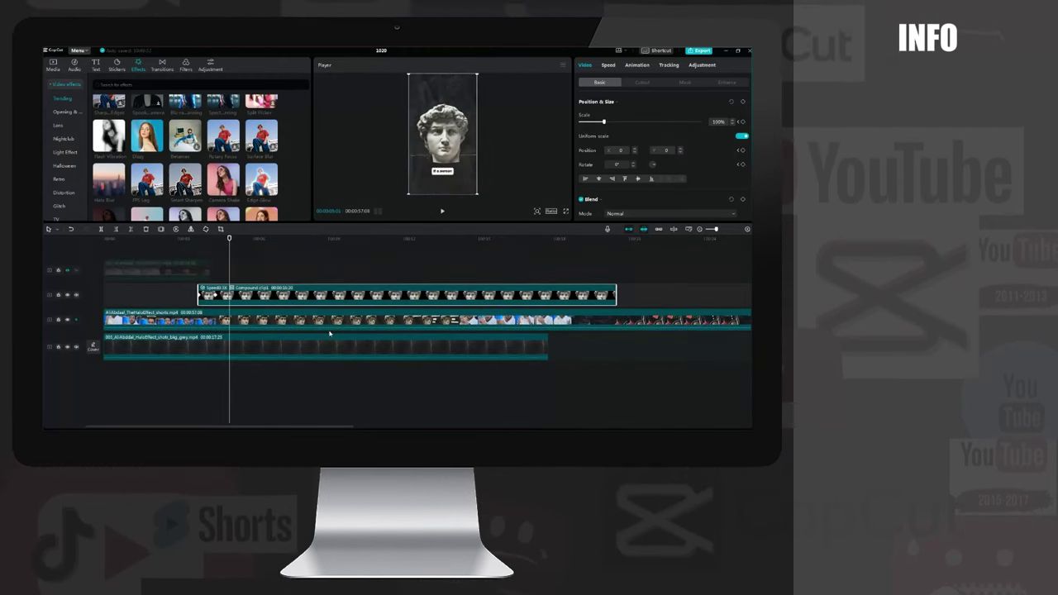
Place the sunglasses image on its own track above the statue compound clip, with both the sunglasses and statue tracks visible
{"action": "left_click", "coordinate": [67, 296]}
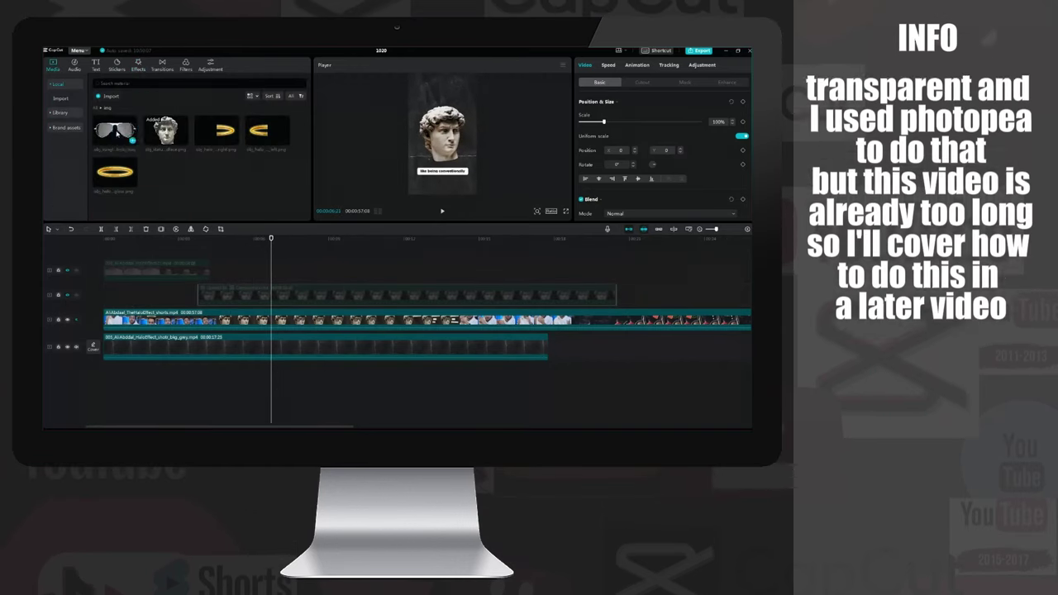
{"action": "left_click_drag", "start_coordinate": [114, 130], "coordinate": [282, 304]}
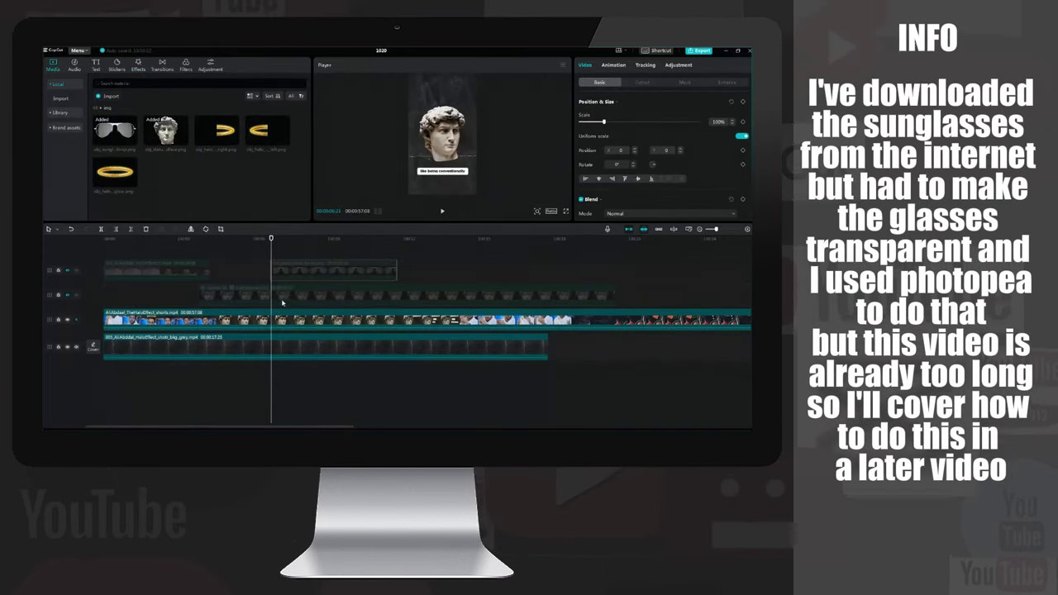
{"action": "left_click_drag", "start_coordinate": [132, 256], "coordinate": [132, 256]}
{"action": "left_click", "coordinate": [284, 303]}
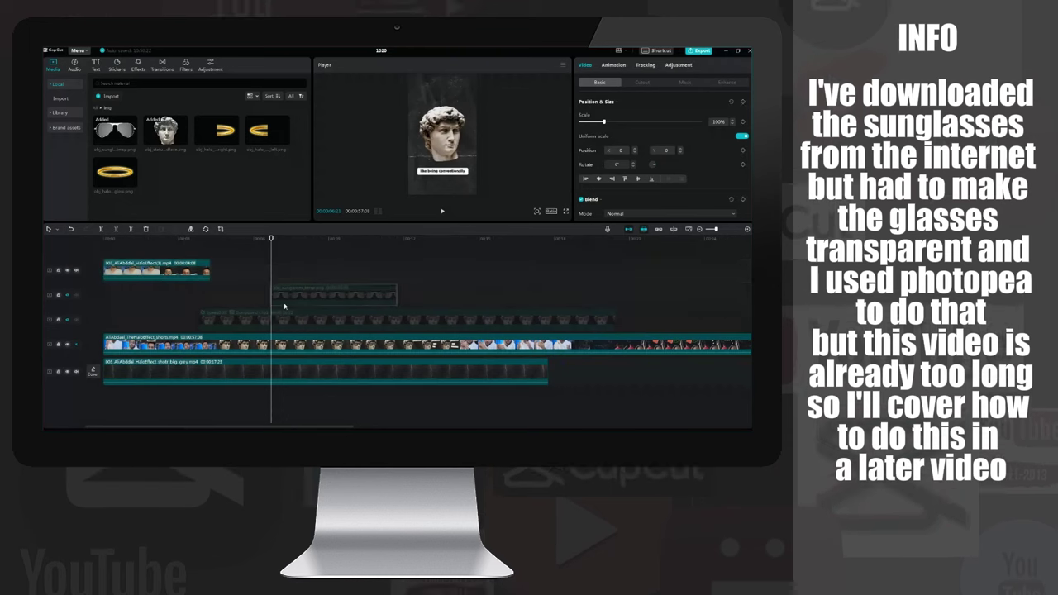
{"action": "left_click", "coordinate": [68, 295]}
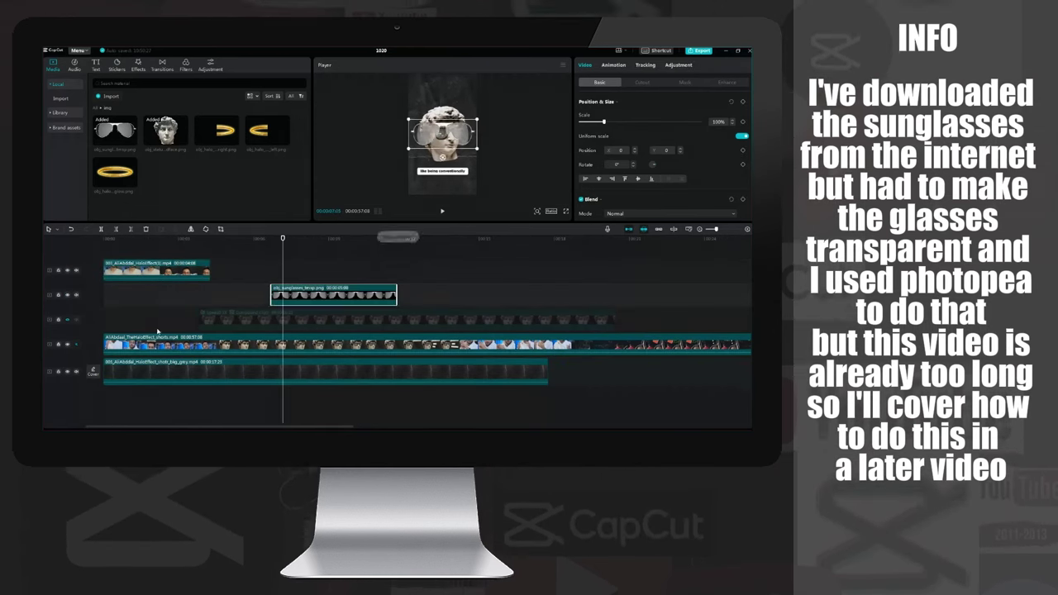
{"action": "left_click", "coordinate": [68, 320]}
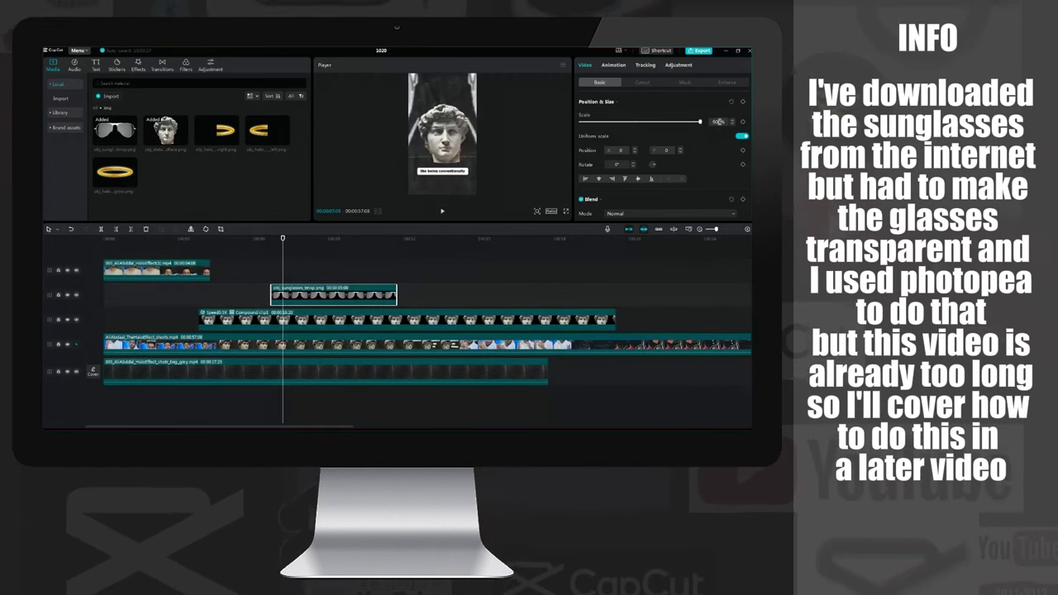
Scale the sunglasses to 65% and keyframe them on the statue's face with a slight tilt just before the resting position
{"action": "type", "text": "7"}
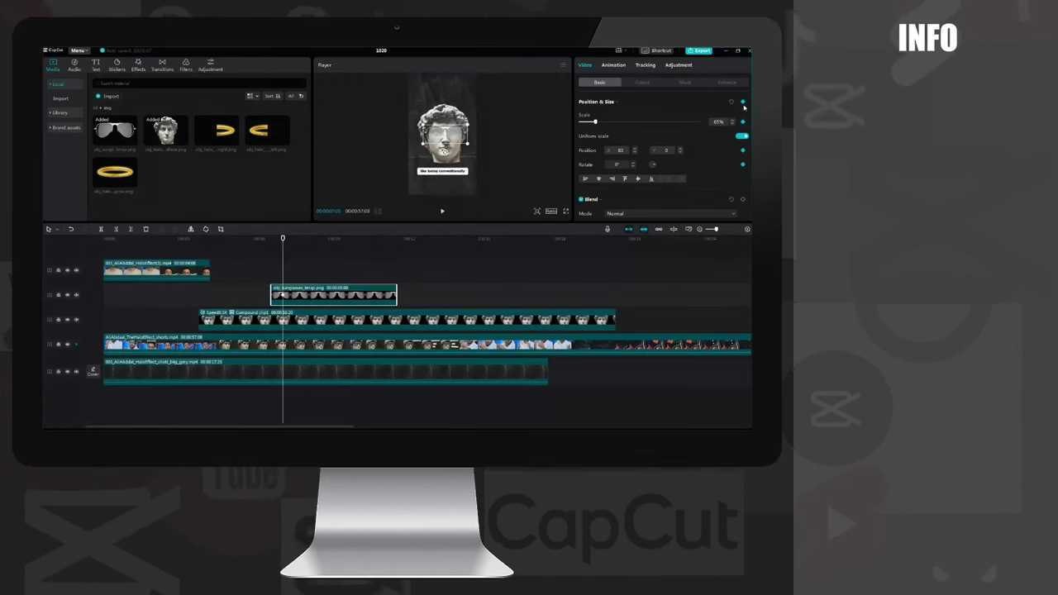
{"action": "left_click_drag", "start_coordinate": [442, 143], "coordinate": [437, 147]}
{"action": "left_click_drag", "start_coordinate": [620, 164], "coordinate": [605, 164]}
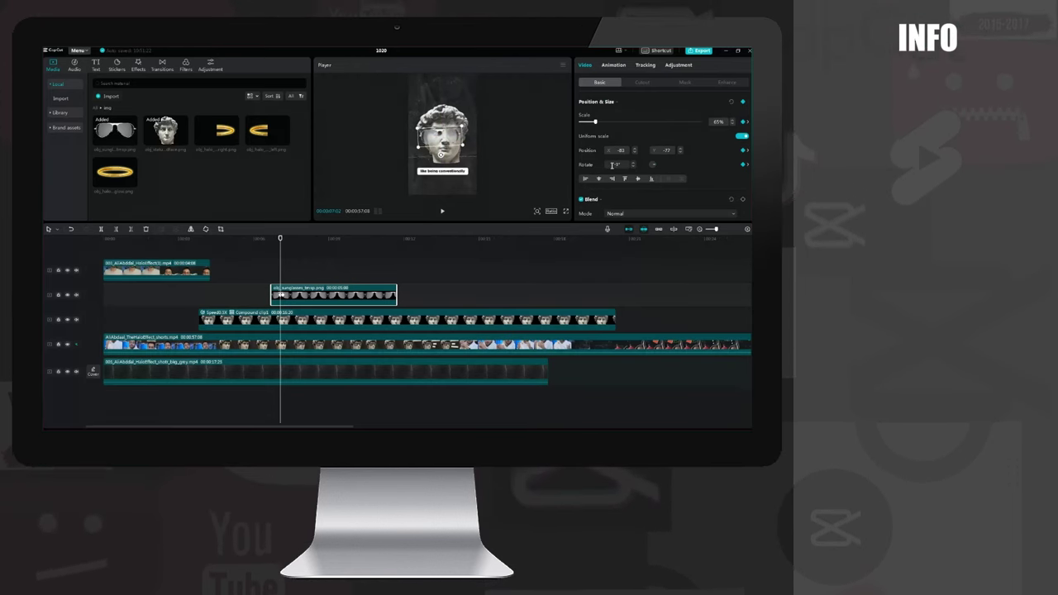
Keyframe the sunglasses rotated and out to the right of the statue at the clip's start, and preview their entrance
{"action": "left_click_drag", "start_coordinate": [280, 238], "coordinate": [272, 238]}
{"action": "left_click", "coordinate": [743, 102]}
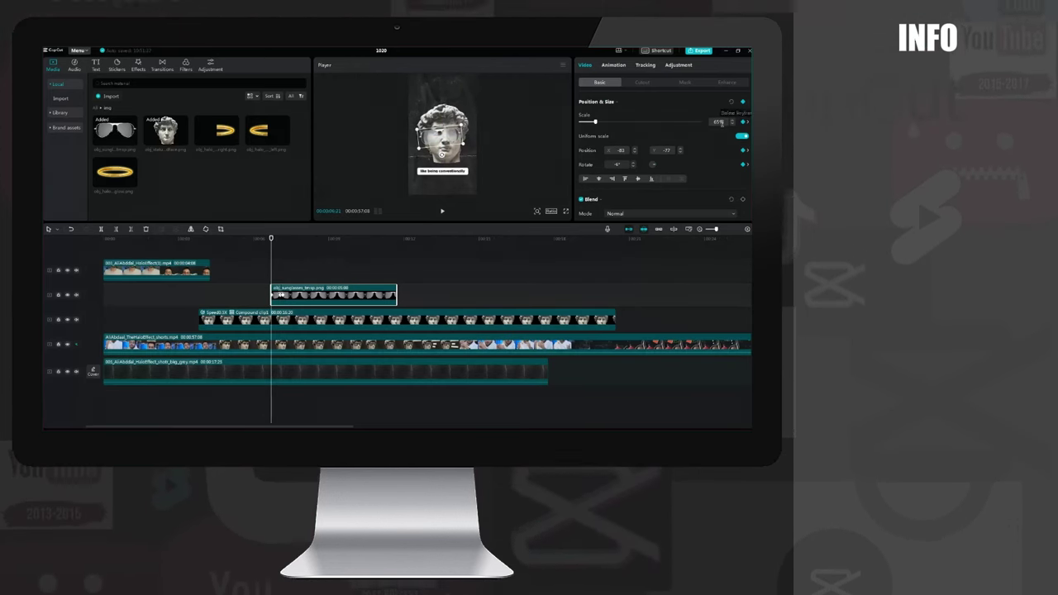
{"action": "left_click_drag", "start_coordinate": [617, 165], "coordinate": [641, 165]}
{"action": "left_click_drag", "start_coordinate": [441, 138], "coordinate": [499, 140]}
{"action": "left_click", "coordinate": [263, 281]}
{"action": "key", "text": "space"}
Ease the sunglasses' X position with a curve preset in the keyframe animation graph, and hide the graph
{"action": "right_click", "coordinate": [315, 298]}
{"action": "left_click", "coordinate": [335, 356]}
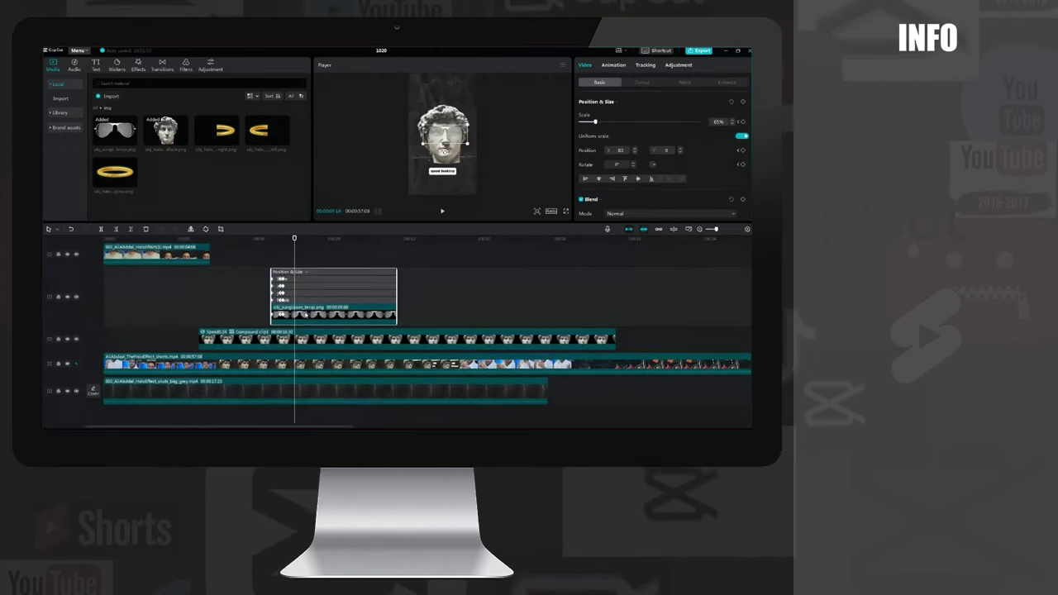
{"action": "double_click", "coordinate": [313, 302]}
{"action": "scroll", "coordinate": [282, 300], "scroll_direction": "up", "scroll_amount": 2}
{"action": "left_click", "coordinate": [275, 299]}
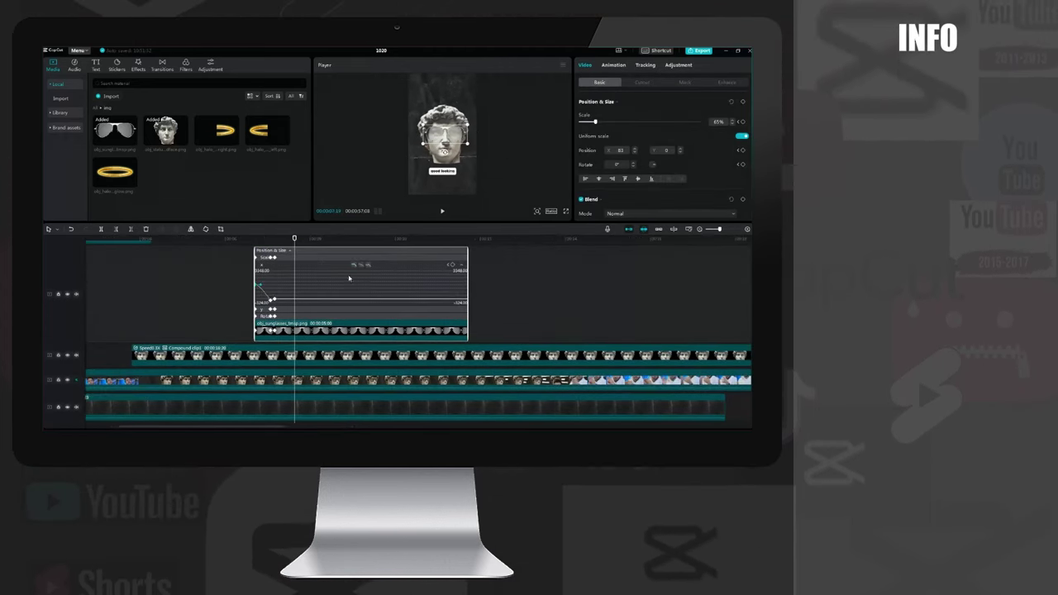
{"action": "left_click", "coordinate": [362, 266]}
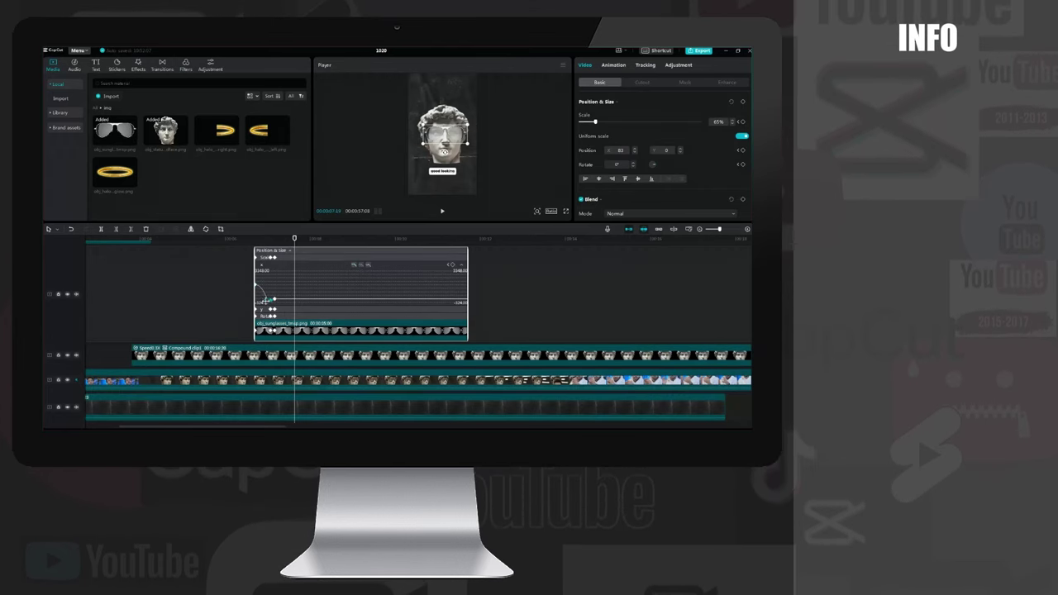
{"action": "right_click", "coordinate": [361, 265]}
{"action": "left_click", "coordinate": [243, 272]}
{"action": "left_click", "coordinate": [254, 267]}
Preview the sunglasses' entrance around the start of their clip and remove the keyframed animation
{"action": "key", "text": "space"}
{"action": "left_click", "coordinate": [272, 295]}
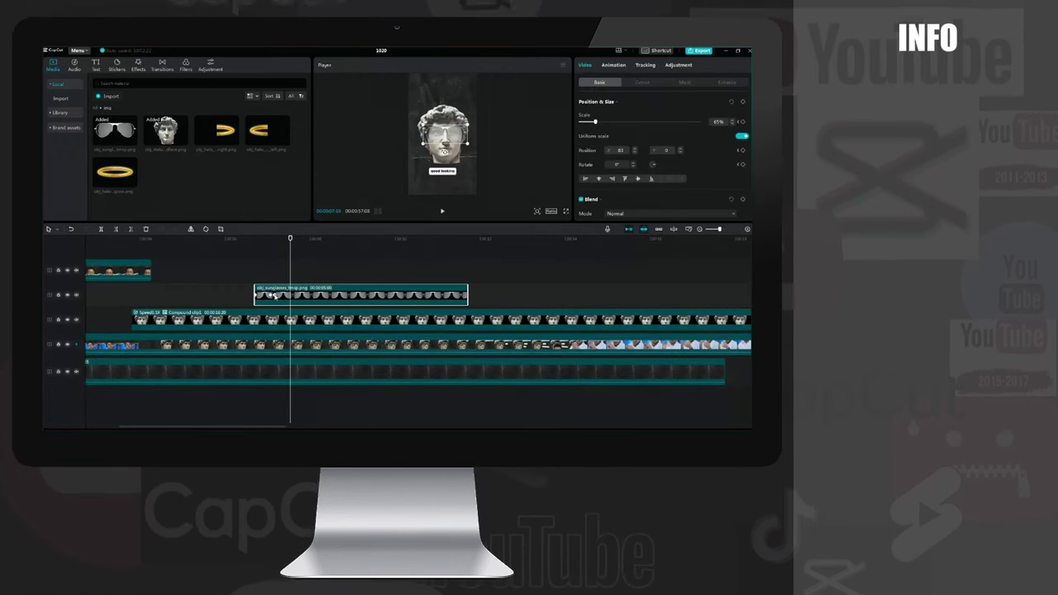
{"action": "left_click", "coordinate": [250, 289]}
{"action": "key", "text": "space"}
{"action": "left_click", "coordinate": [257, 291]}
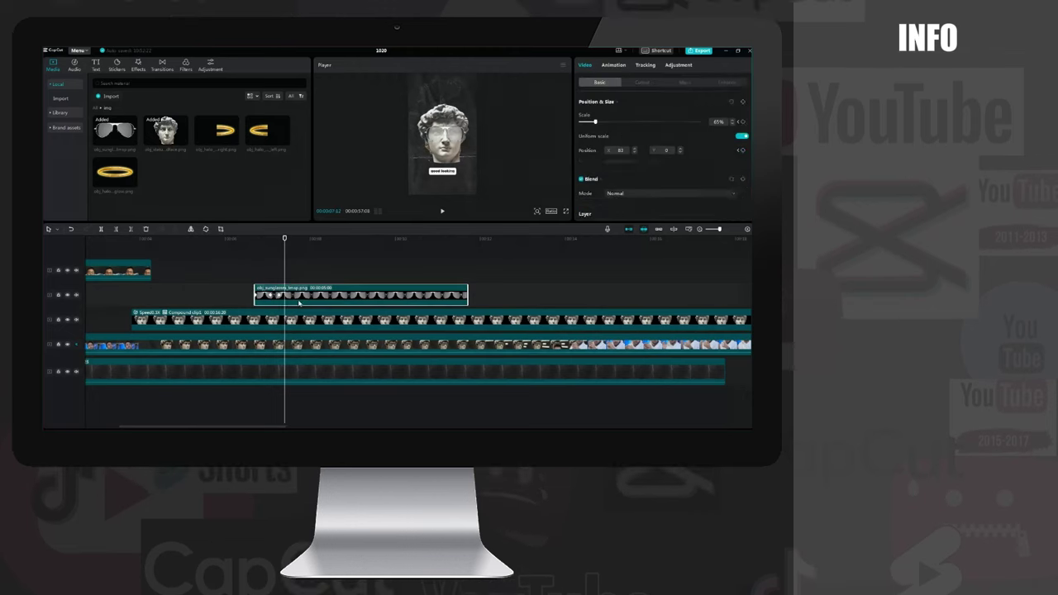
{"action": "left_click", "coordinate": [255, 295]}
{"action": "key", "text": "Delete"}
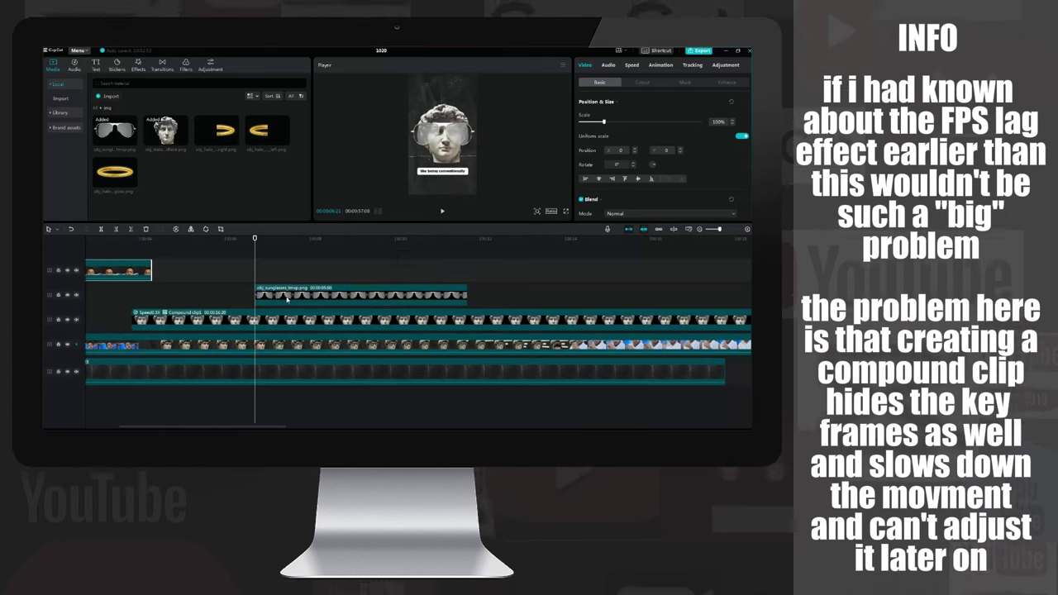
Apply the Camera Shake effect to the sunglasses clip
{"action": "left_click", "coordinate": [287, 300]}
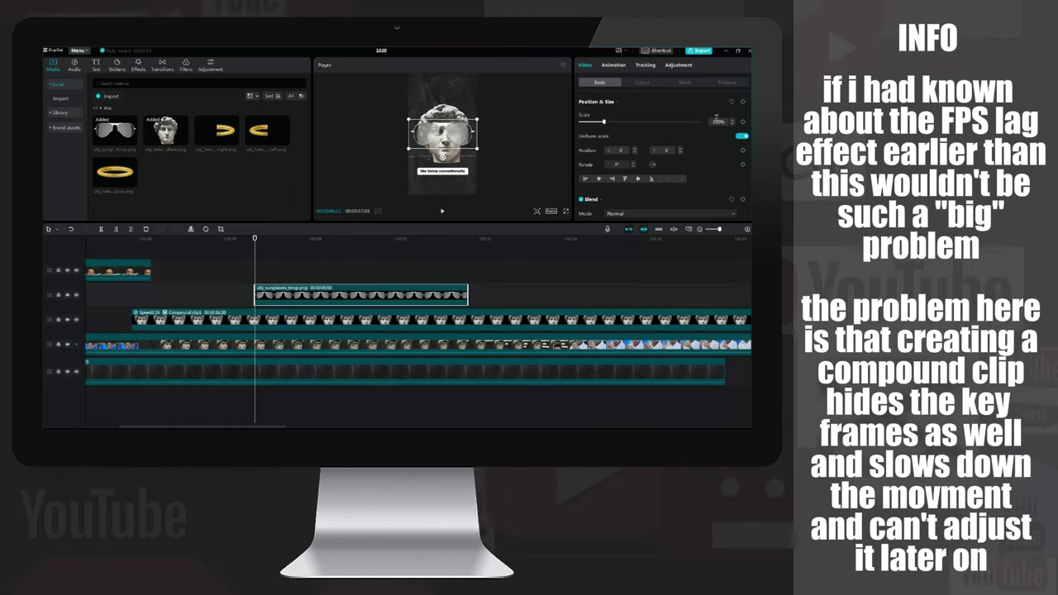
{"action": "left_click", "coordinate": [138, 66]}
{"action": "scroll", "coordinate": [199, 166], "scroll_direction": "down", "scroll_amount": 5}
{"action": "left_click_drag", "start_coordinate": [224, 180], "coordinate": [331, 295]}
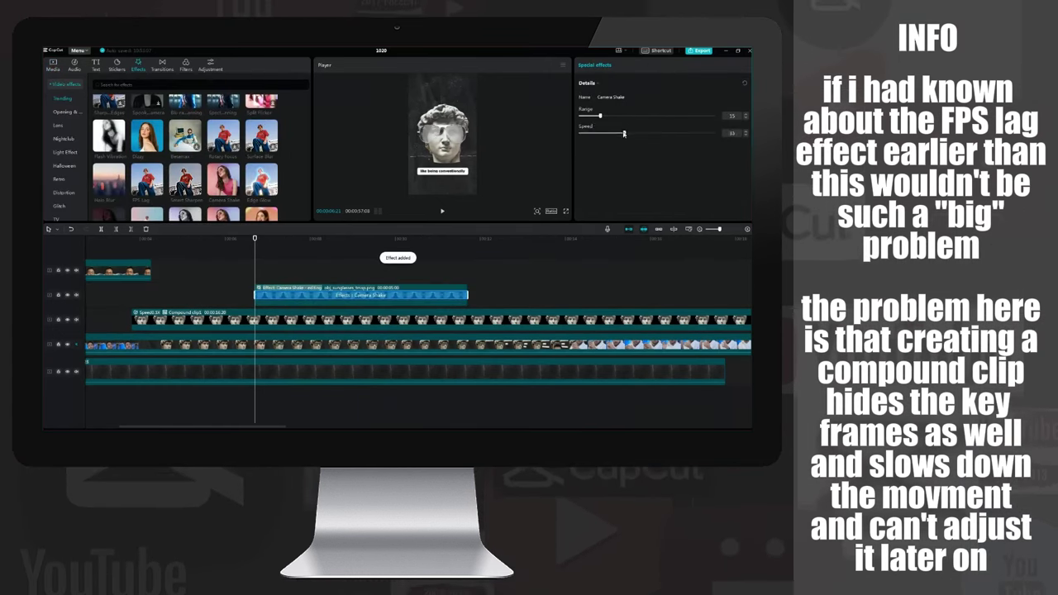
Turn the sunglasses clip into a compound clip, slow it to 0.3x speed and play it back
{"action": "right_click", "coordinate": [411, 296]}
{"action": "left_click", "coordinate": [450, 335]}
{"action": "left_click", "coordinate": [608, 66]}
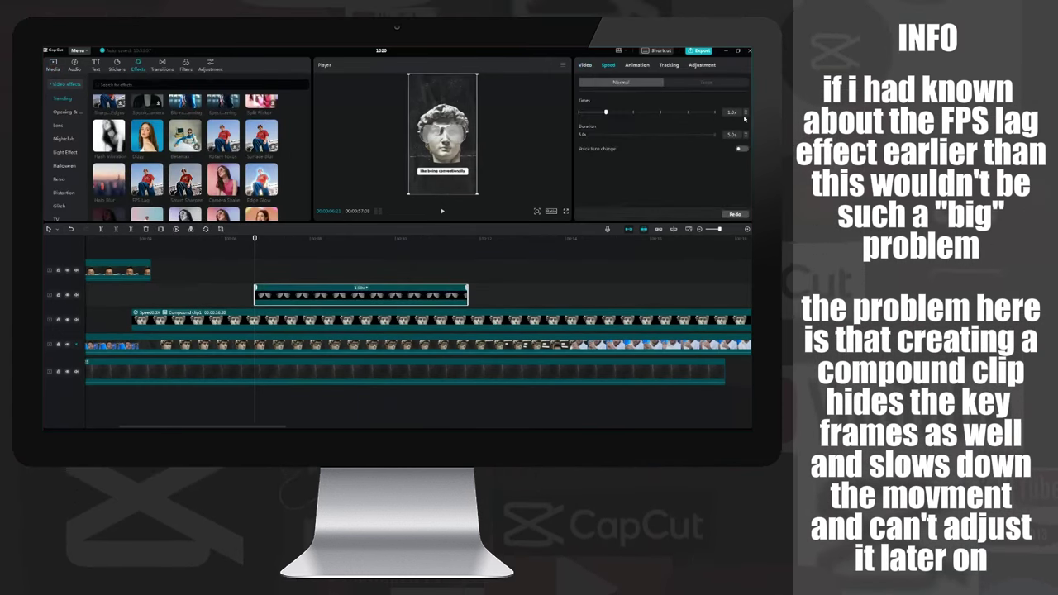
{"action": "left_click_drag", "start_coordinate": [606, 111], "coordinate": [584, 111]}
{"action": "key", "text": "space"}
Hide the sunglasses and statue tracks to examine the reference video, and show them again to compare
{"action": "left_click", "coordinate": [67, 295]}
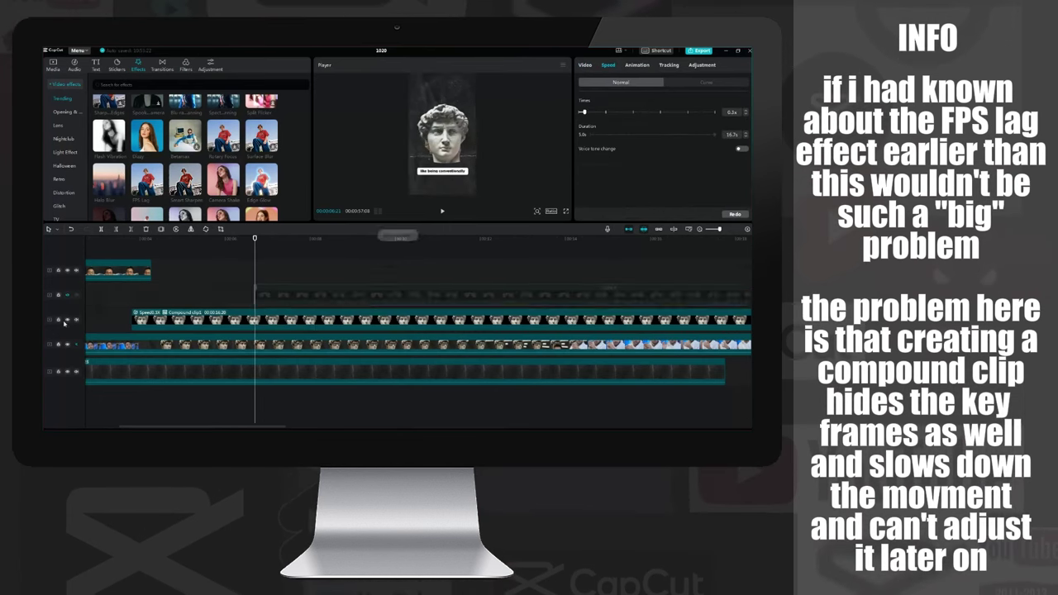
{"action": "left_click", "coordinate": [67, 320]}
{"action": "left_click", "coordinate": [67, 295]}
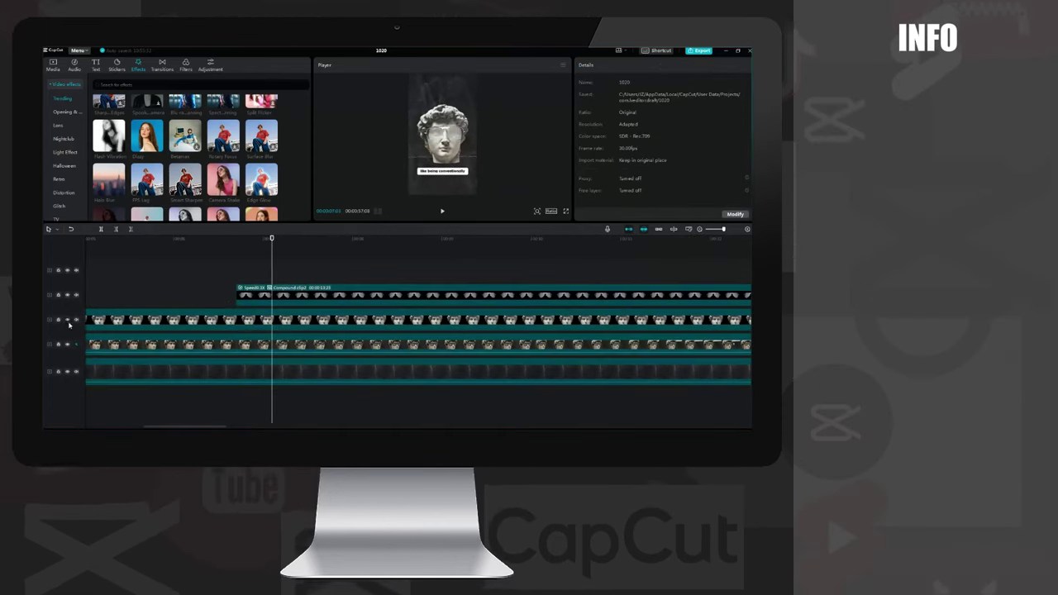
{"action": "left_click", "coordinate": [68, 320]}
{"action": "left_click", "coordinate": [68, 295]}
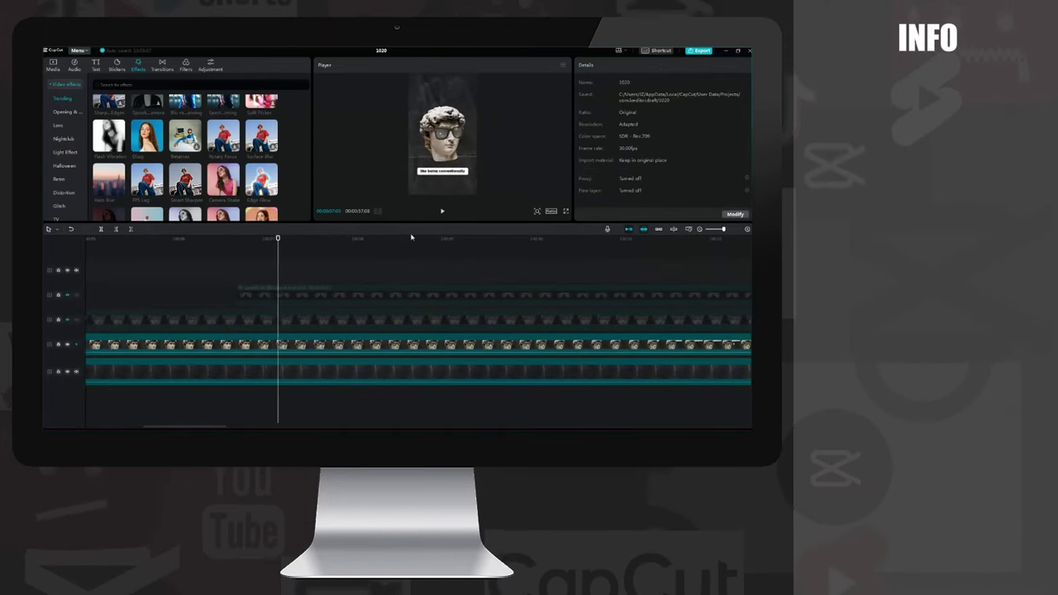
{"action": "left_click", "coordinate": [68, 295]}
{"action": "left_click", "coordinate": [68, 320]}
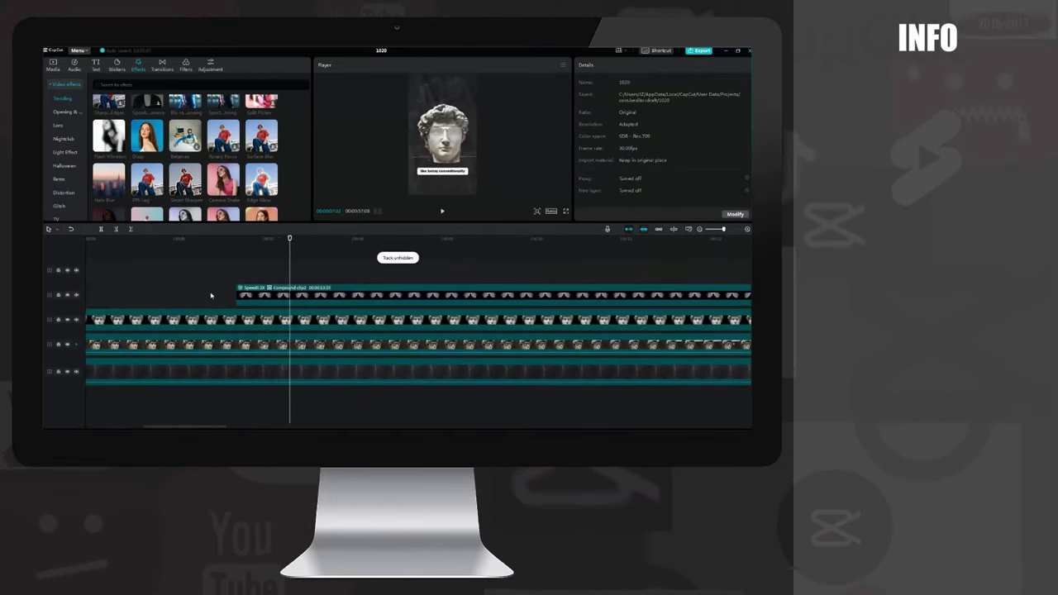
Add the first favorite sticker above the sunglasses where they reach the face, and turn it into a compound clip
{"action": "key", "text": "Left"}
{"action": "key", "text": "Left"}
{"action": "key", "text": "Left"}
{"action": "key", "text": "Left"}
{"action": "key", "text": "Left"}
{"action": "key", "text": "Left"}
{"action": "key", "text": "Left"}
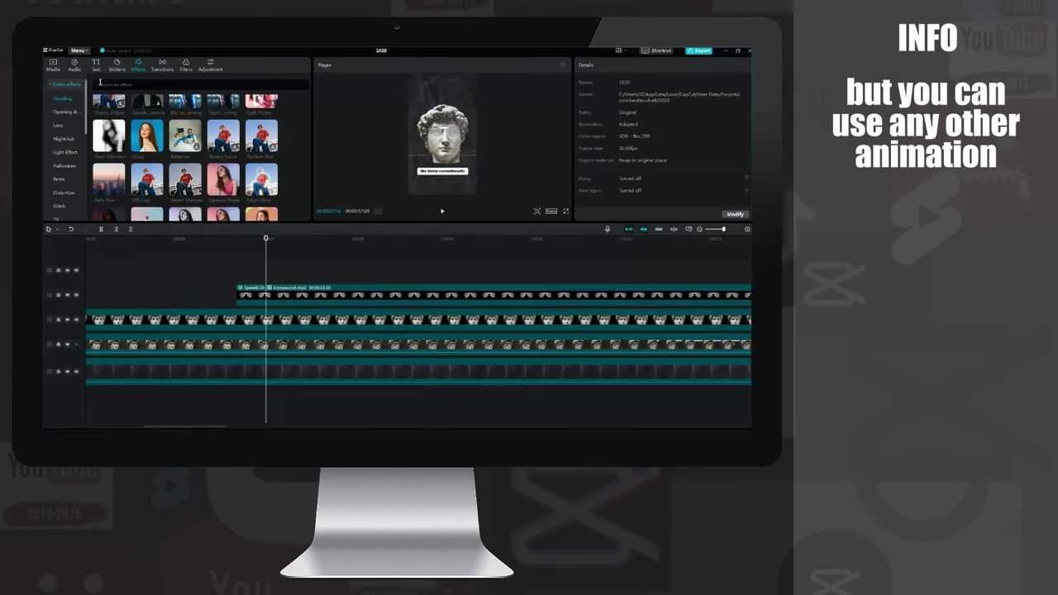
{"action": "left_click", "coordinate": [116, 69]}
{"action": "left_click_drag", "start_coordinate": [110, 127], "coordinate": [283, 303]}
{"action": "right_click", "coordinate": [291, 264]}
{"action": "left_click", "coordinate": [306, 355]}
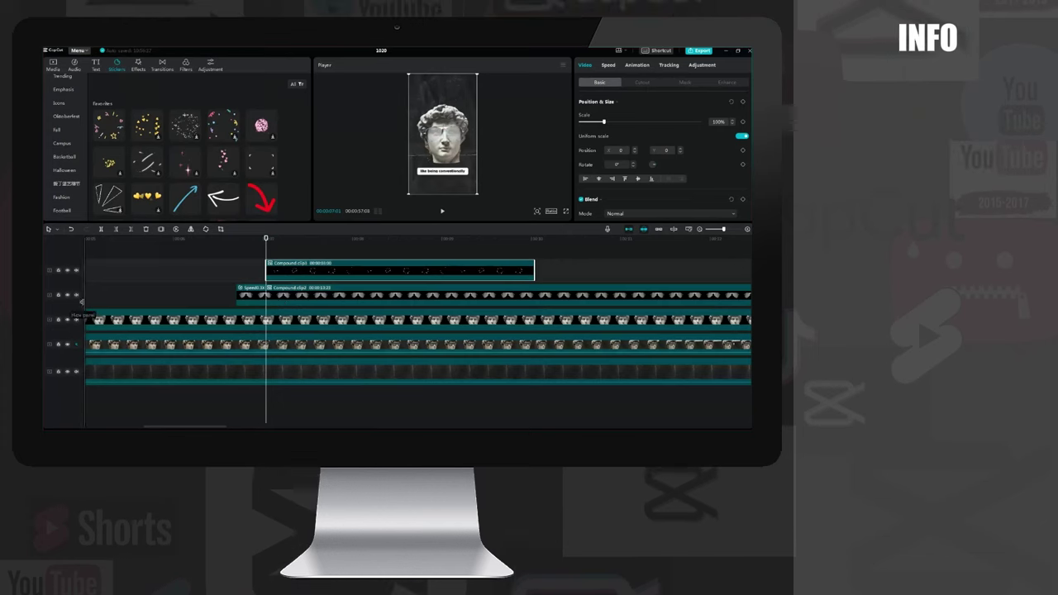
Check the sticker's length against the reference video, split its compound clip at 8 seconds and delete the remainder
{"action": "left_click", "coordinate": [68, 270]}
{"action": "left_click", "coordinate": [68, 295]}
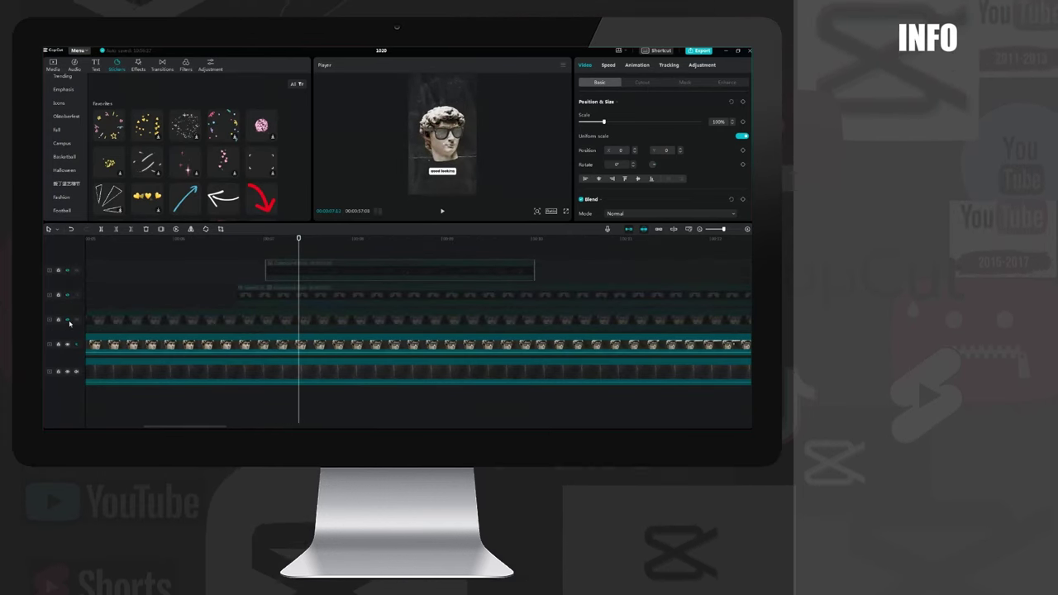
{"action": "left_click", "coordinate": [68, 271]}
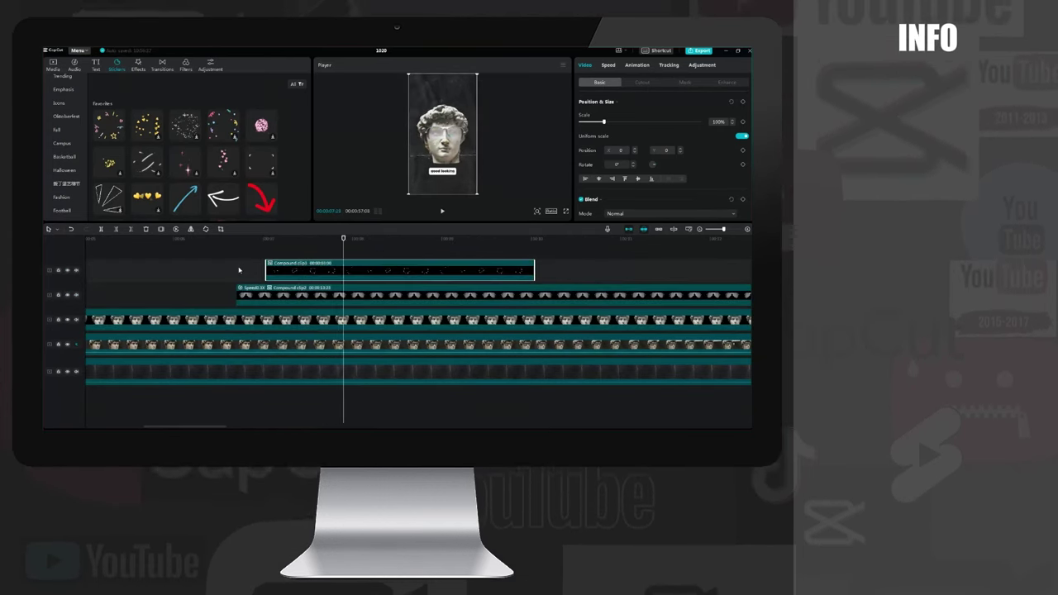
{"action": "key", "text": "Right"}
{"action": "key", "text": "Left"}
{"action": "key", "text": "ctrl+b"}
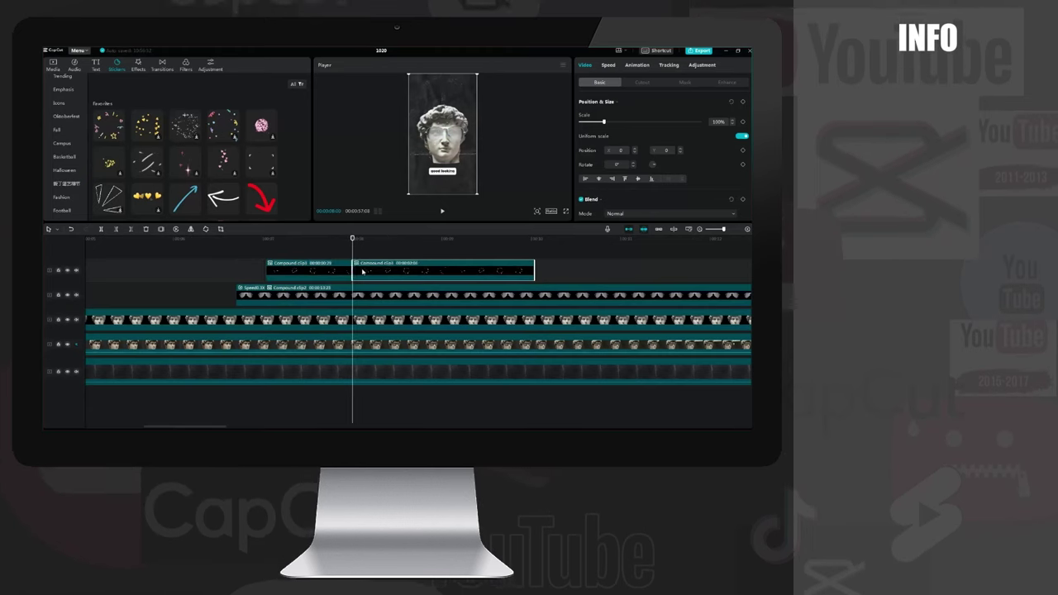
{"action": "key", "text": "Delete"}
Preview the shortened sticker clip and speed it up to 2x
{"action": "left_click", "coordinate": [266, 253]}
{"action": "key", "text": "space"}
{"action": "key", "text": "space"}
{"action": "left_click", "coordinate": [323, 272]}
{"action": "left_click", "coordinate": [608, 65]}
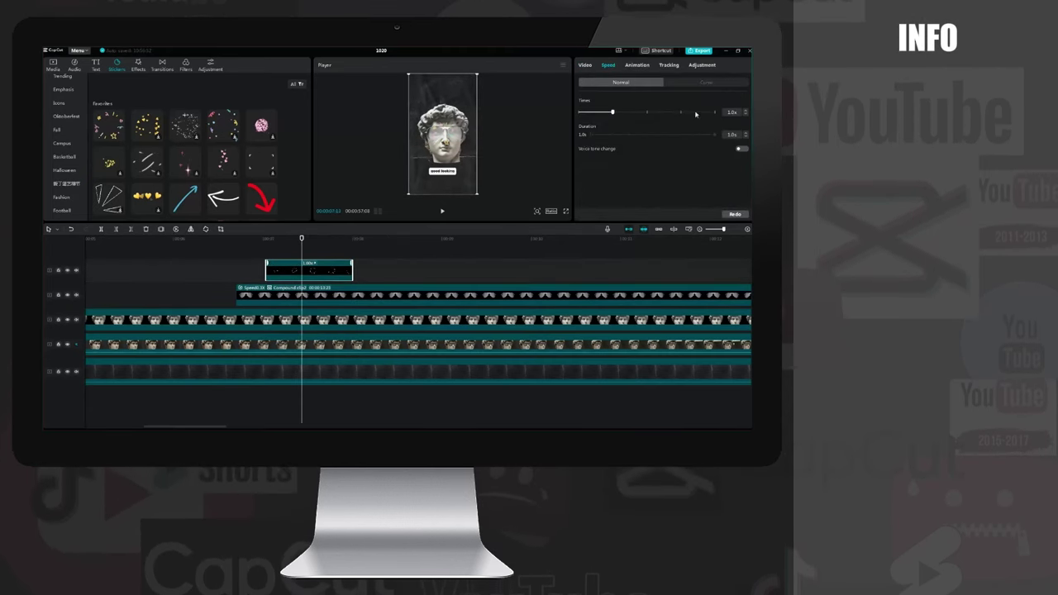
{"action": "left_click", "coordinate": [647, 113]}
Give the sticker clip a 0.2 s Fade In entrance animation and an exit animation
{"action": "left_click", "coordinate": [637, 65]}
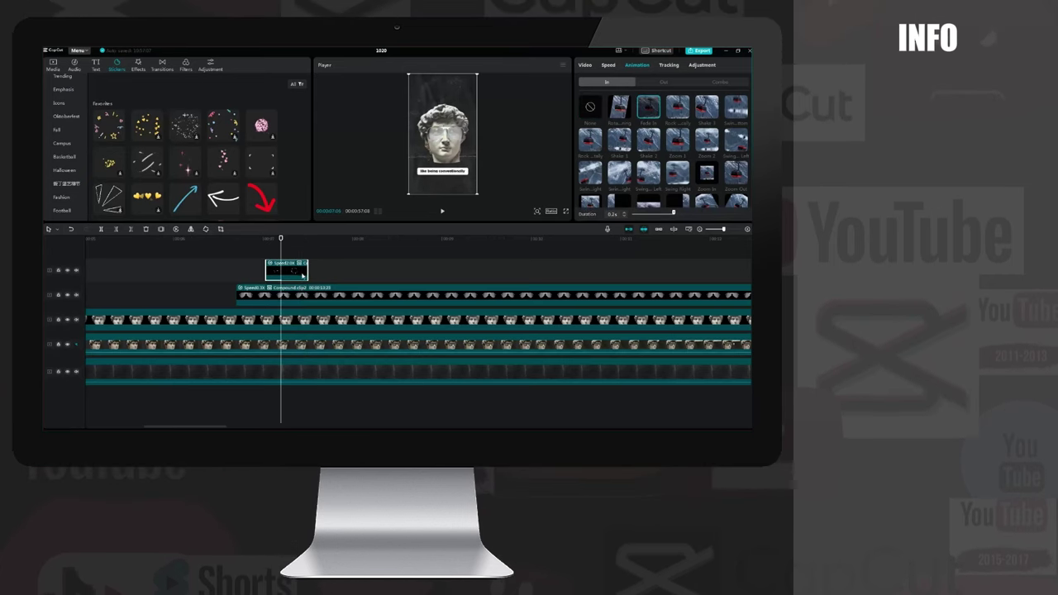
{"action": "left_click", "coordinate": [663, 82]}
{"action": "left_click", "coordinate": [650, 136]}
{"action": "left_click", "coordinate": [218, 271]}
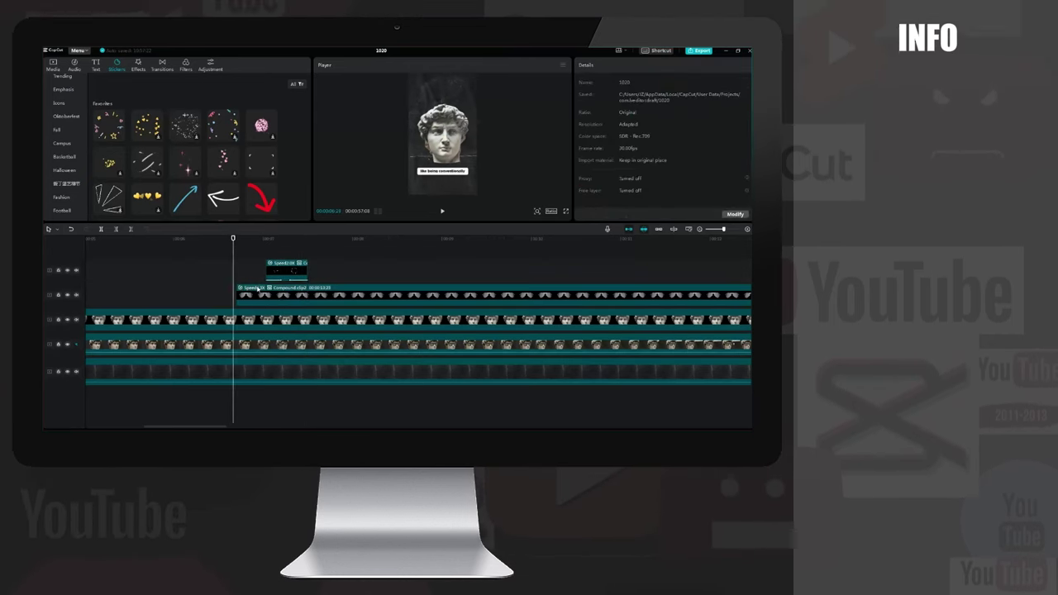
Scale the sticker clip to 150% and preview it with the sunglasses' arrival
{"action": "left_click", "coordinate": [286, 270]}
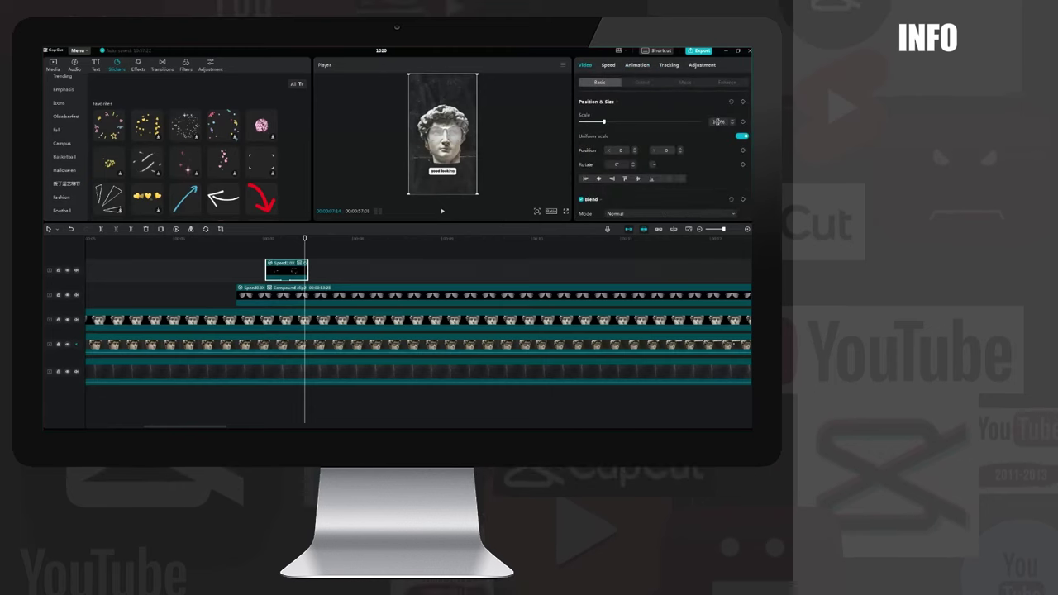
{"action": "left_click", "coordinate": [259, 271]}
{"action": "key", "text": "space"}
{"action": "key", "text": "space"}
Nudge the sticker graphic slightly over the statue's face and play back the result
{"action": "left_click", "coordinate": [295, 270]}
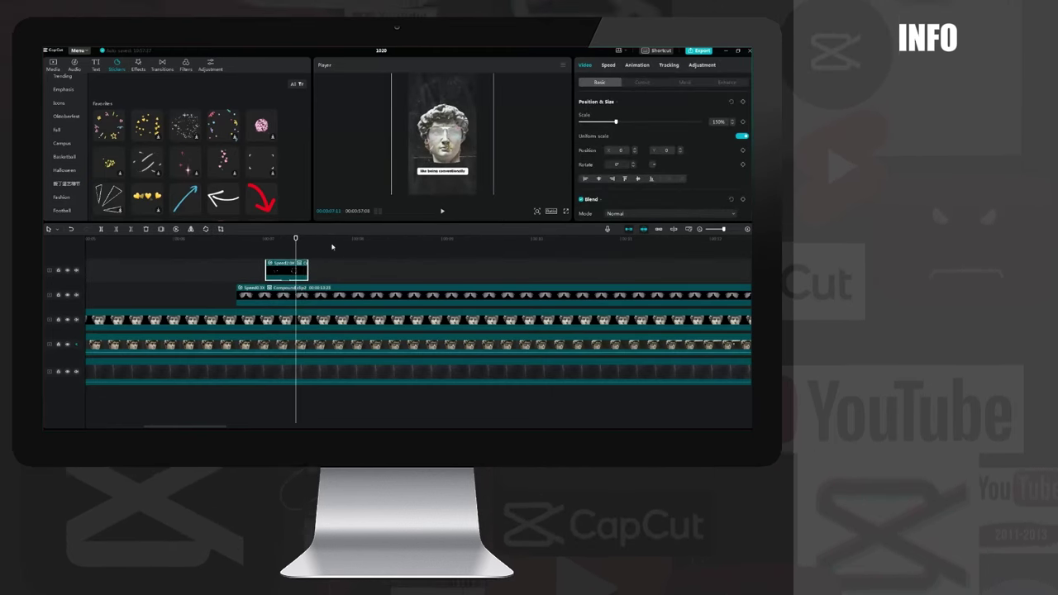
{"action": "left_click", "coordinate": [287, 241]}
{"action": "left_click_drag", "start_coordinate": [446, 138], "coordinate": [444, 137]}
{"action": "left_click", "coordinate": [249, 262]}
{"action": "key", "text": "space"}
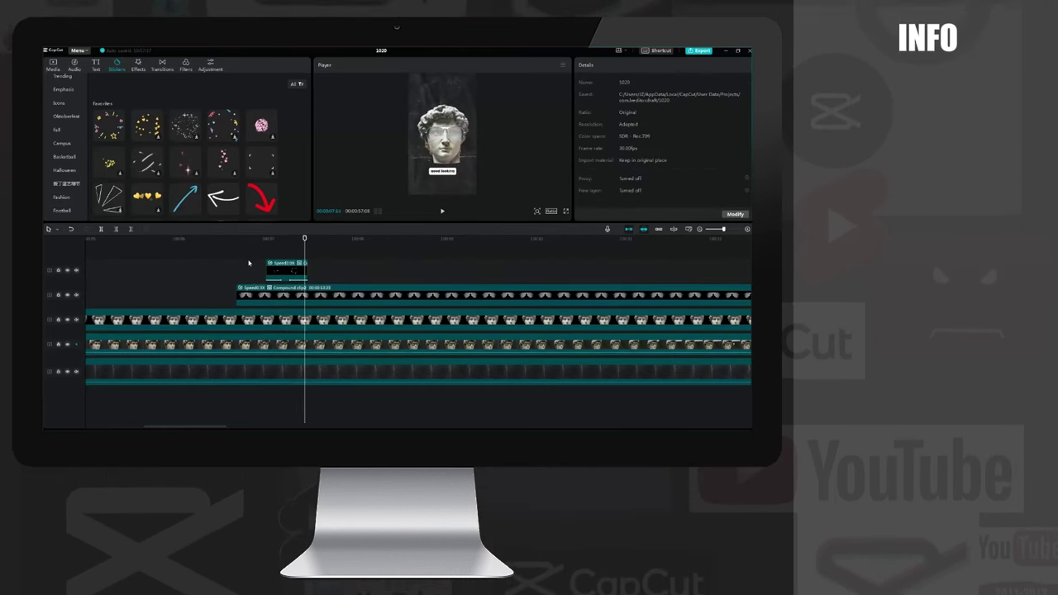
{"action": "key", "text": "space"}
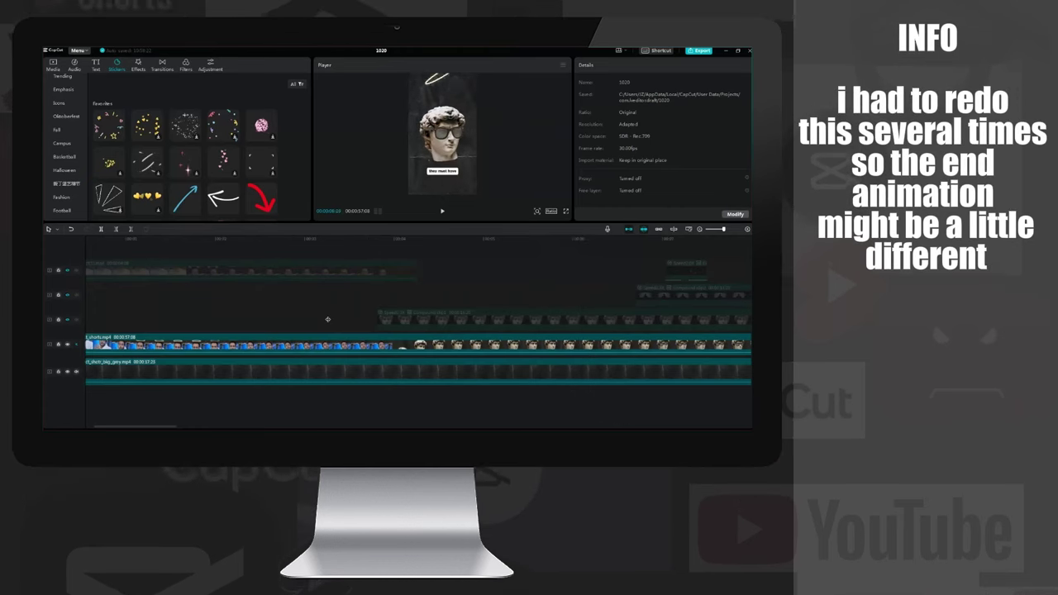
Add the full golden halo image at about 9 seconds and place it above the statue's head
{"action": "left_click_drag", "start_coordinate": [200, 429], "coordinate": [195, 429]}
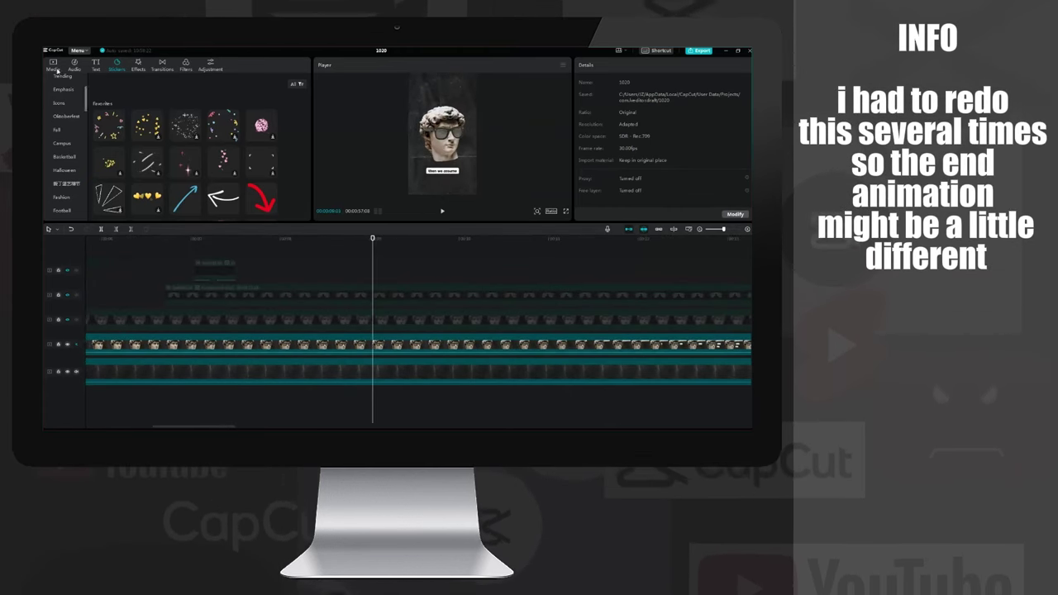
{"action": "left_click", "coordinate": [56, 67]}
{"action": "left_click_drag", "start_coordinate": [131, 174], "coordinate": [386, 277]}
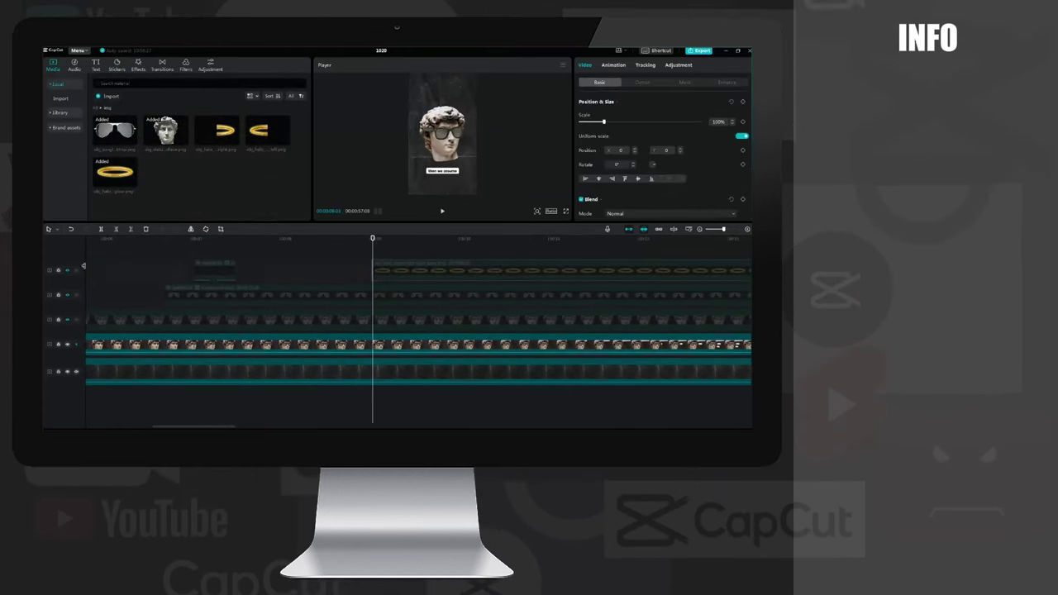
{"action": "left_click", "coordinate": [68, 271]}
{"action": "left_click", "coordinate": [68, 320]}
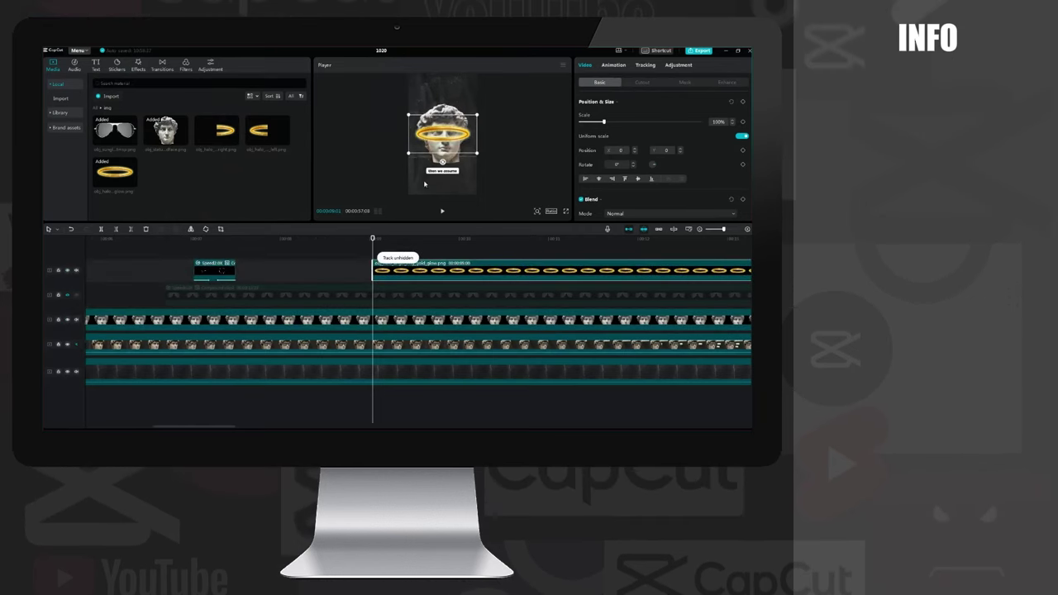
{"action": "left_click_drag", "start_coordinate": [445, 140], "coordinate": [447, 110]}
{"action": "scroll", "coordinate": [637, 128], "scroll_direction": "down", "scroll_amount": 3}
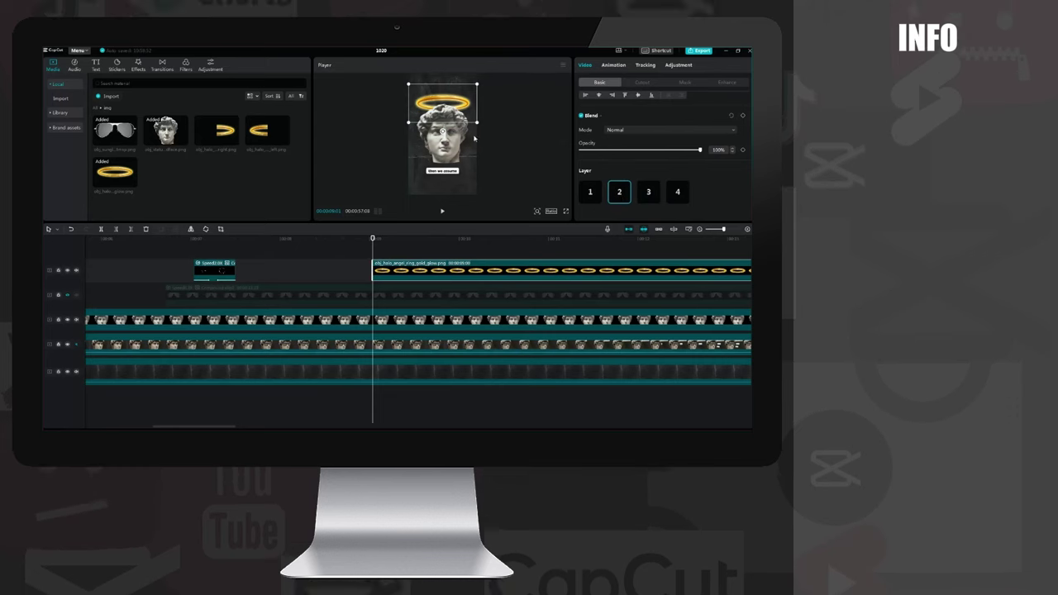
Step through the reference frames to where the halo settles, and keyframe the halo's resting position there
{"action": "left_click", "coordinate": [67, 270]}
{"action": "left_click", "coordinate": [67, 321]}
{"action": "key", "text": "Right"}
{"action": "key", "text": "Right"}
{"action": "key", "text": "Right"}
{"action": "key", "text": "Right"}
{"action": "key", "text": "Right"}
{"action": "key", "text": "Right"}
{"action": "key", "text": "Right"}
{"action": "key", "text": "Right"}
{"action": "key", "text": "Right"}
{"action": "key", "text": "Right"}
{"action": "key", "text": "Right"}
{"action": "key", "text": "Right"}
{"action": "key", "text": "Right"}
{"action": "key", "text": "Right"}
{"action": "key", "text": "Right"}
{"action": "key", "text": "Right"}
{"action": "key", "text": "Right"}
{"action": "key", "text": "Right"}
{"action": "key", "text": "Right"}
{"action": "key", "text": "Right"}
{"action": "key", "text": "Left"}
{"action": "key", "text": "Left"}
{"action": "key", "text": "Left"}
{"action": "key", "text": "Left"}
{"action": "key", "text": "Left"}
{"action": "key", "text": "Left"}
{"action": "key", "text": "Left"}
{"action": "key", "text": "Right"}
{"action": "key", "text": "Right"}
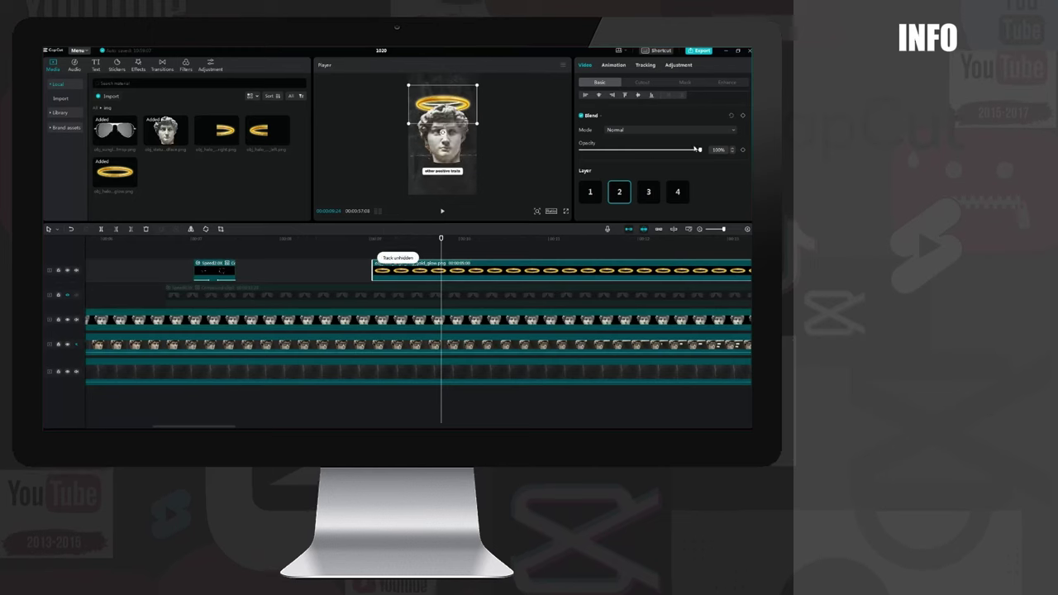
Set the halo's rotation to 45° at the start of its clip
{"action": "left_click", "coordinate": [496, 270]}
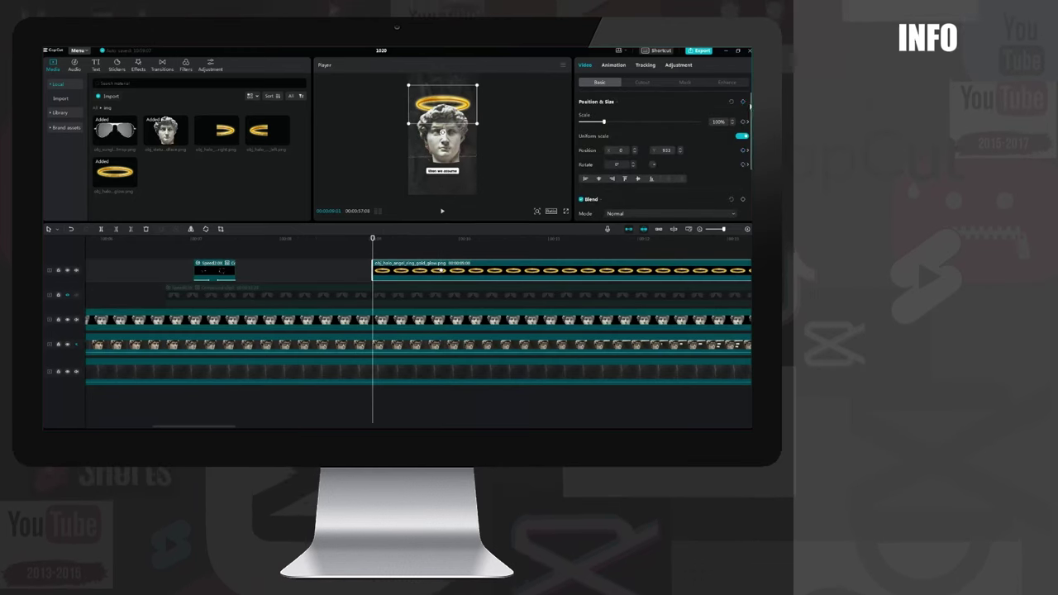
{"action": "left_click", "coordinate": [626, 164]}
{"action": "type", "text": "45"}
{"action": "key", "text": "Return"}
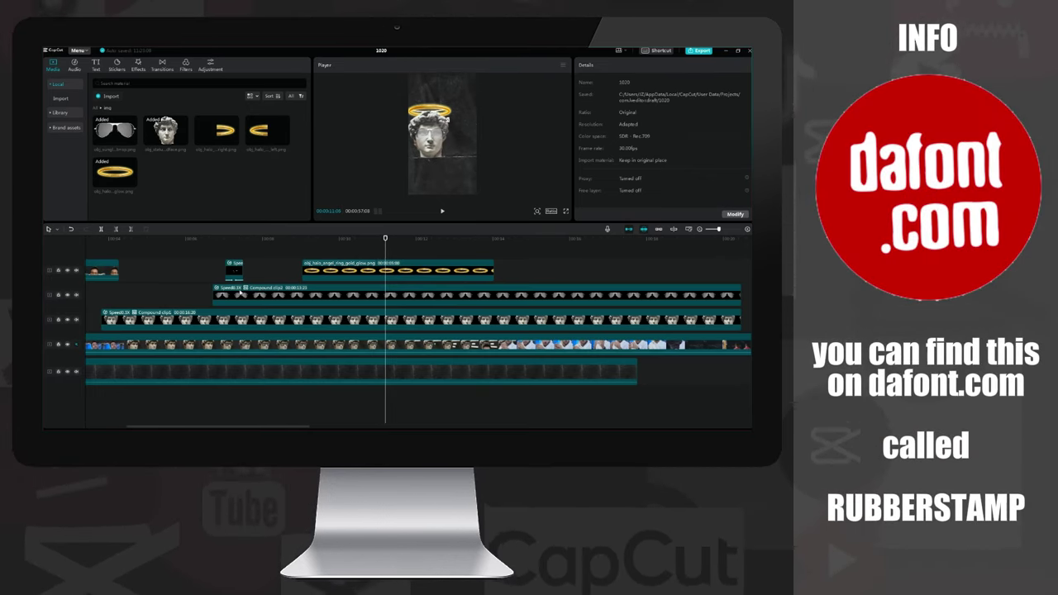
Compare the halo, sunglasses and statue with the reference video by hiding and showing the three overlay tracks
{"action": "left_click", "coordinate": [68, 272]}
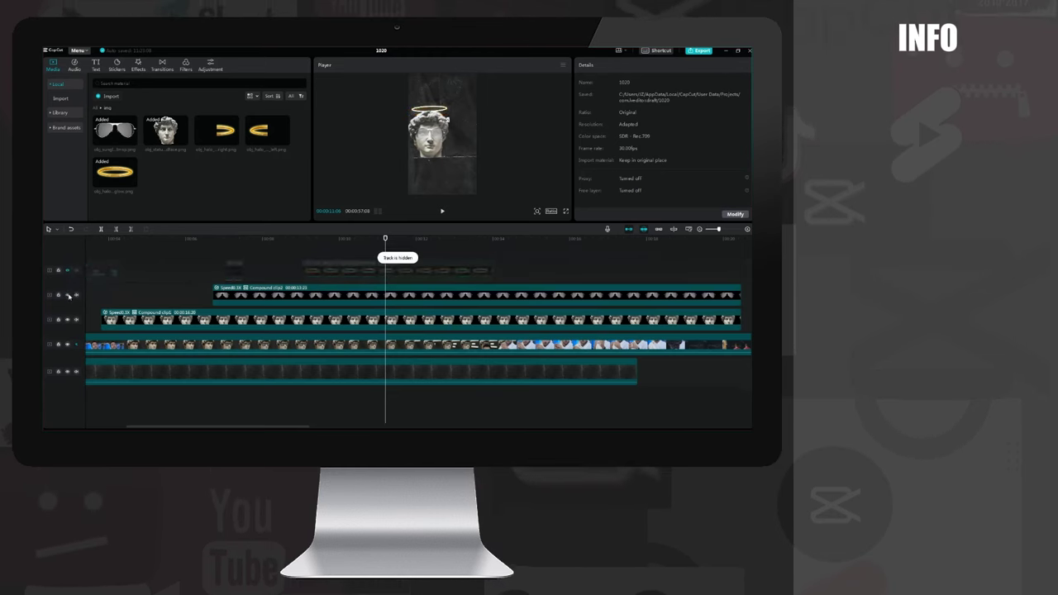
{"action": "left_click", "coordinate": [67, 295]}
{"action": "left_click", "coordinate": [67, 320]}
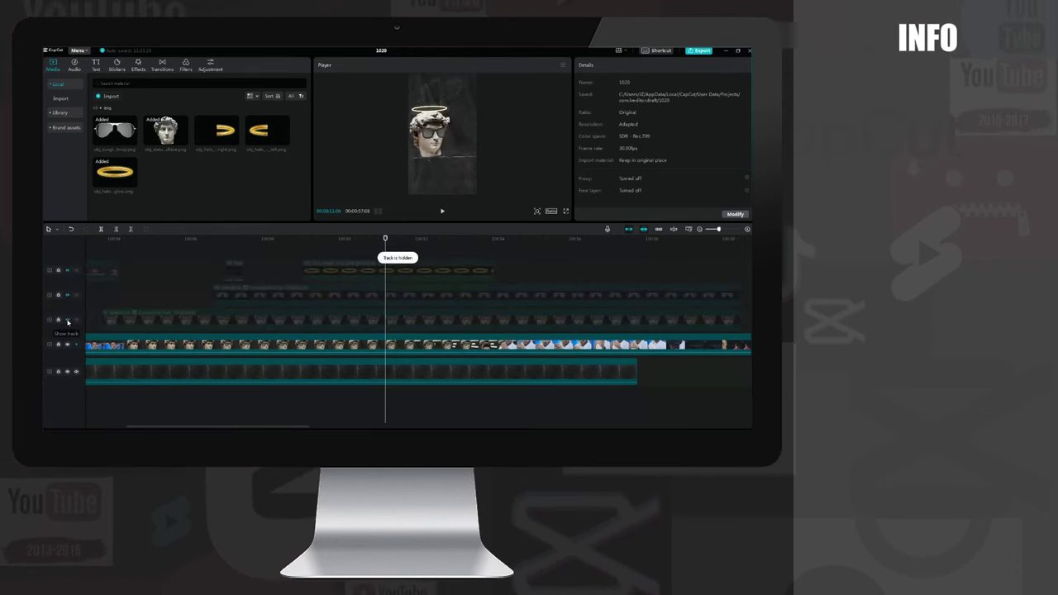
{"action": "left_click", "coordinate": [68, 320]}
{"action": "left_click", "coordinate": [68, 295]}
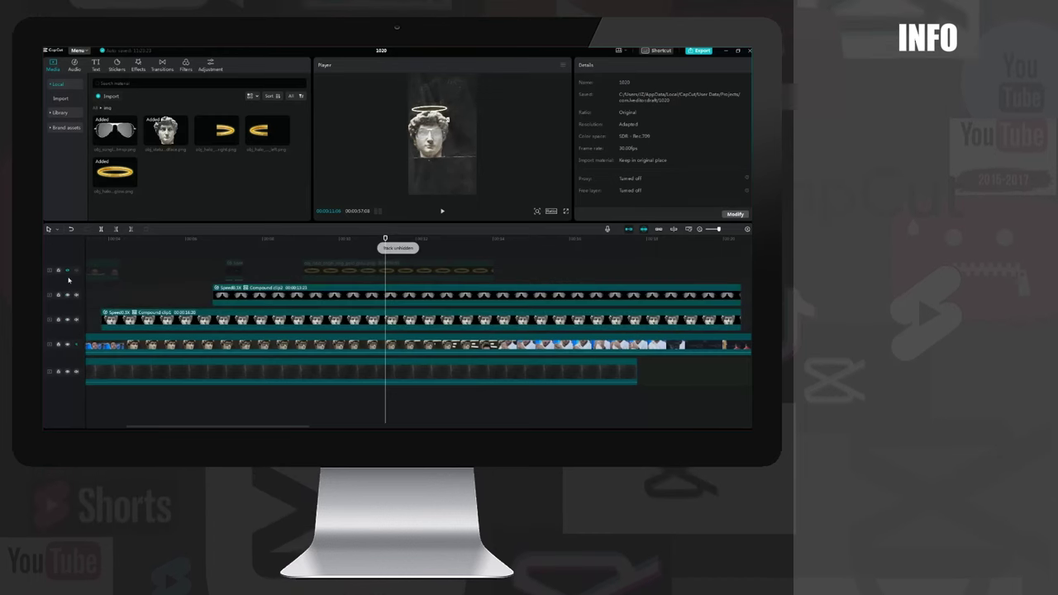
{"action": "left_click", "coordinate": [67, 269]}
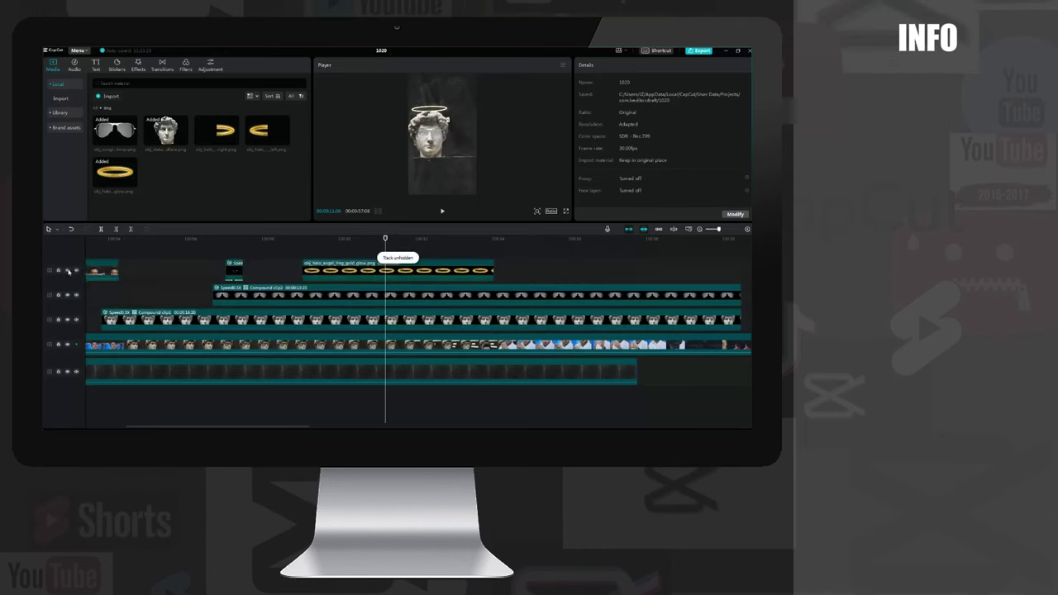
Add a default text clip at the playhead above the halo and change its text to "Intelligent"
{"action": "left_click", "coordinate": [96, 66]}
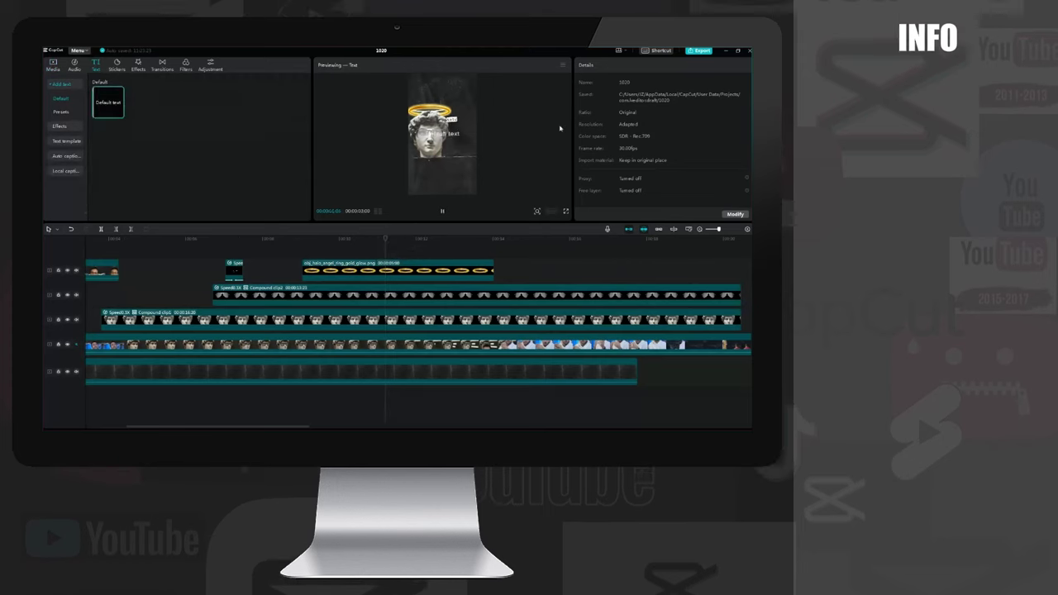
{"action": "left_click_drag", "start_coordinate": [108, 102], "coordinate": [386, 255]}
{"action": "left_click_drag", "start_coordinate": [611, 104], "coordinate": [539, 100]}
{"action": "type", "text": "intrInte"}
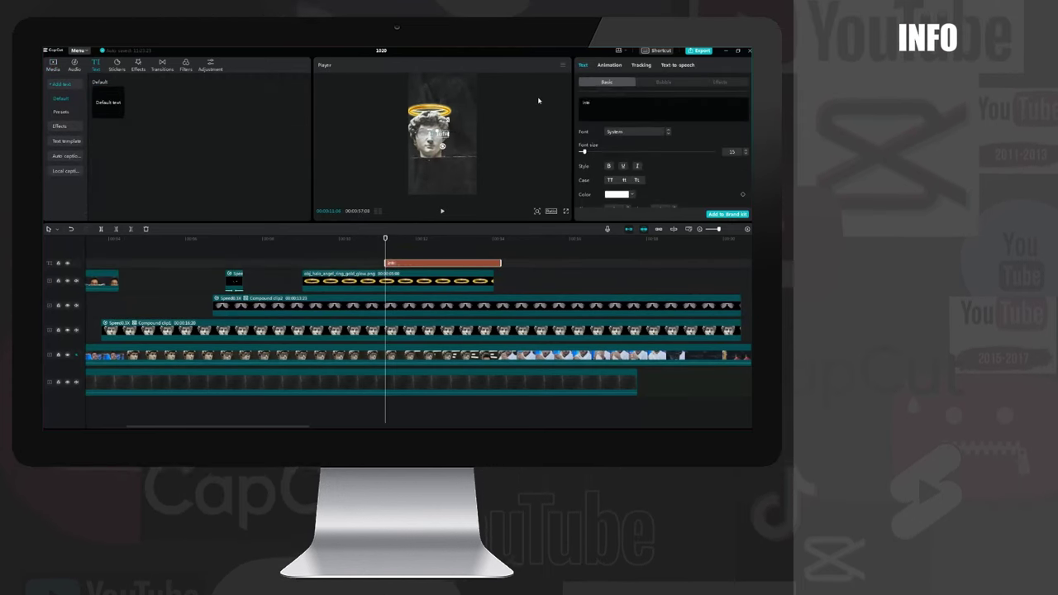
{"action": "type", "text": "lligent"}
Set the trait text's font to Rubberstamp and its font size to 9
{"action": "left_click", "coordinate": [637, 132]}
{"action": "left_click", "coordinate": [633, 177]}
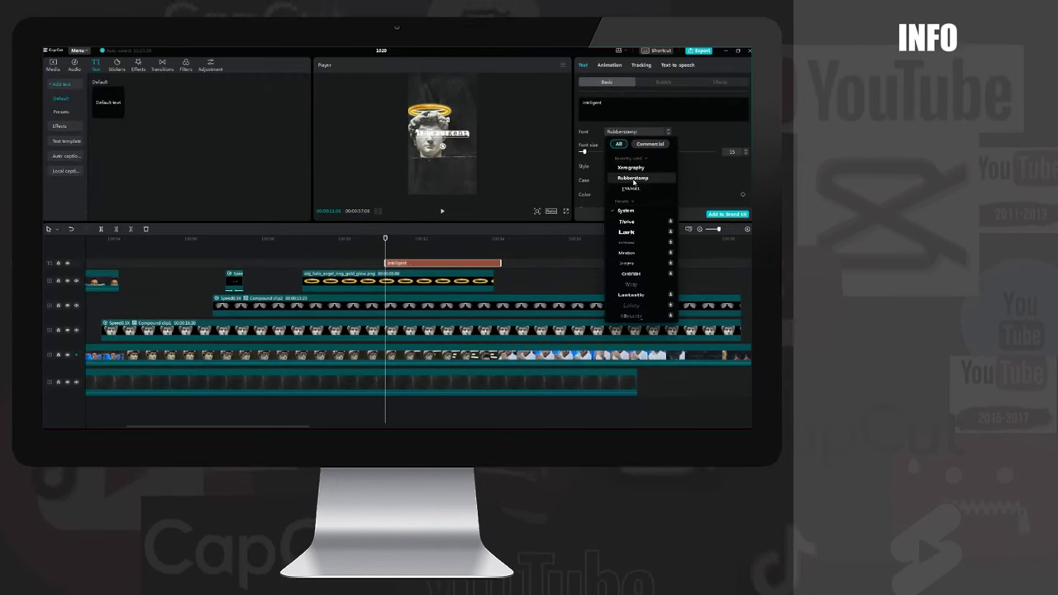
{"action": "left_click", "coordinate": [748, 155]}
{"action": "scroll", "coordinate": [630, 159], "scroll_direction": "down", "scroll_amount": 1}
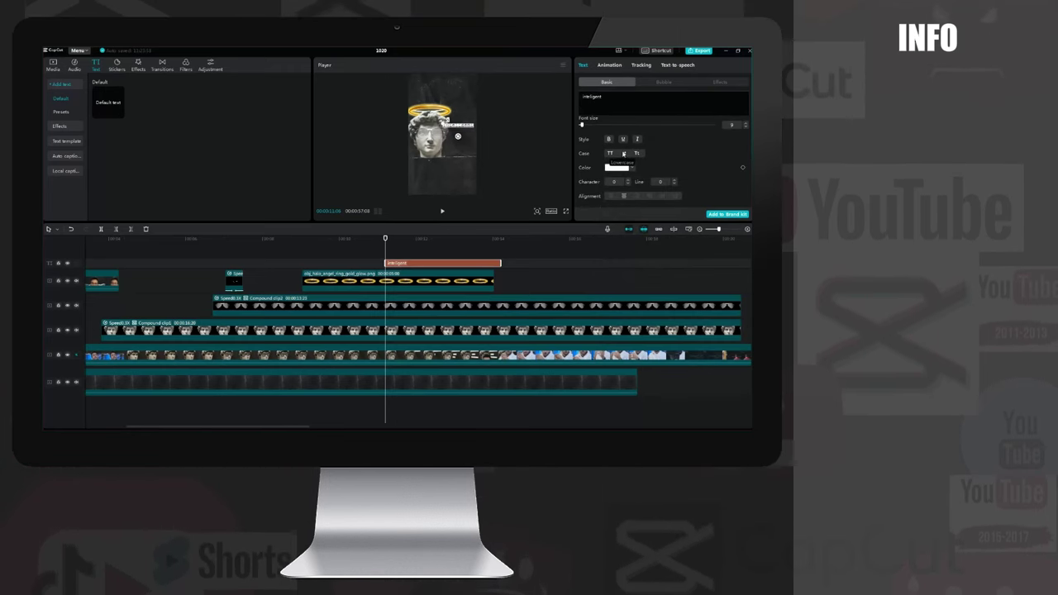
Set the trait text's width scale to 95%, stretch its height, and apply the Typewriter entrance animation
{"action": "scroll", "coordinate": [679, 170], "scroll_direction": "down", "scroll_amount": 5}
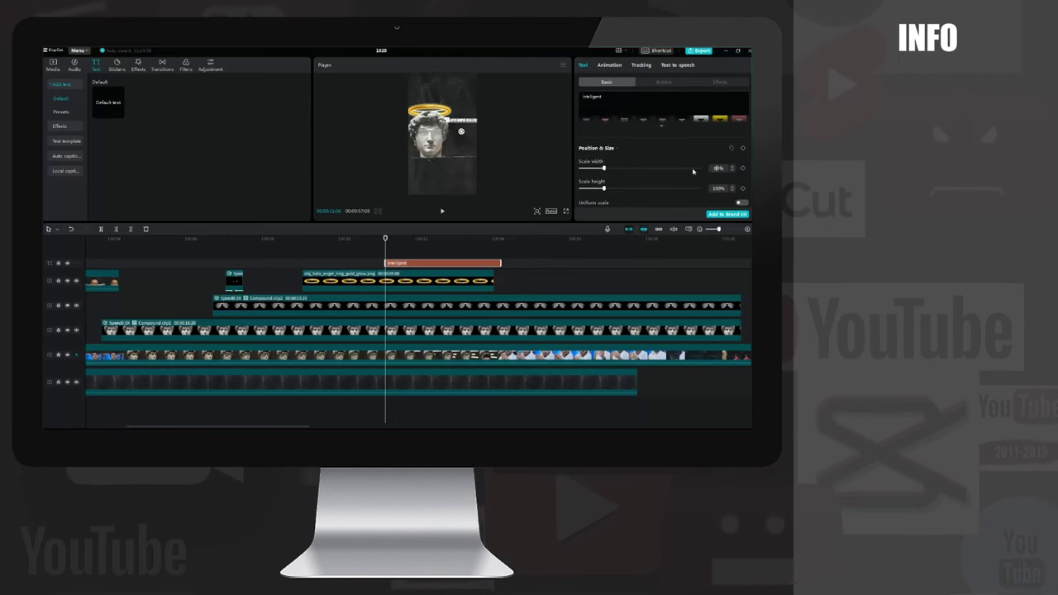
{"action": "left_click_drag", "start_coordinate": [455, 221], "coordinate": [456, 234]}
{"action": "scroll", "coordinate": [516, 127], "scroll_direction": "up", "scroll_amount": 5}
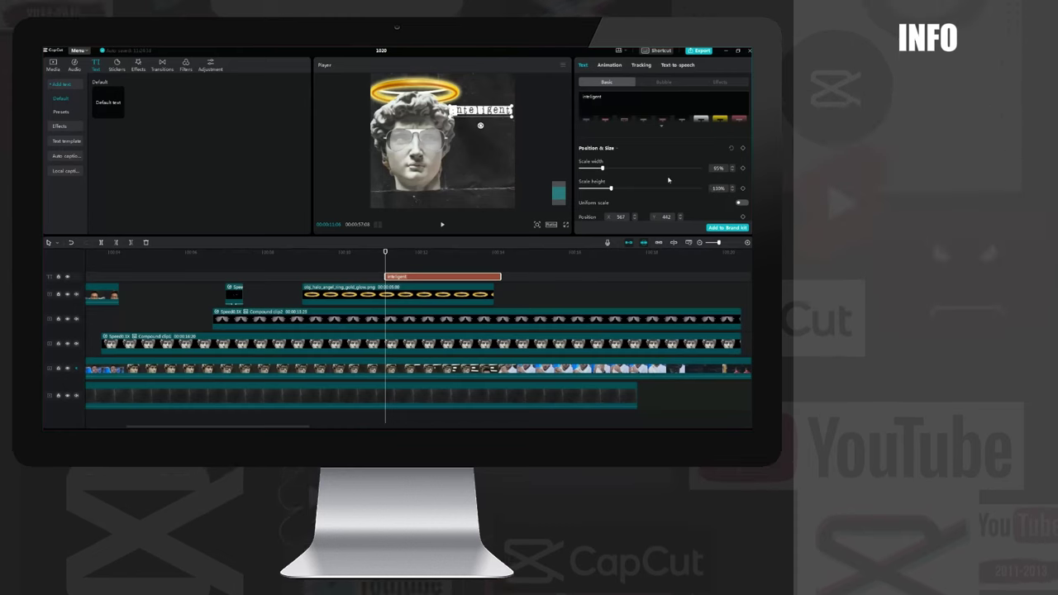
{"action": "left_click", "coordinate": [609, 64]}
{"action": "left_click", "coordinate": [618, 143]}
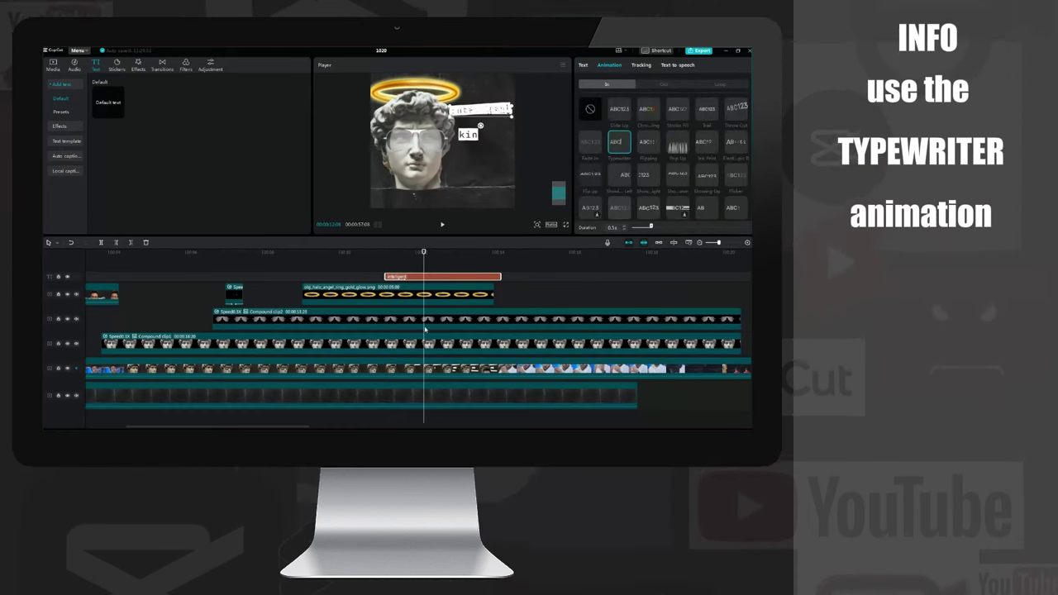
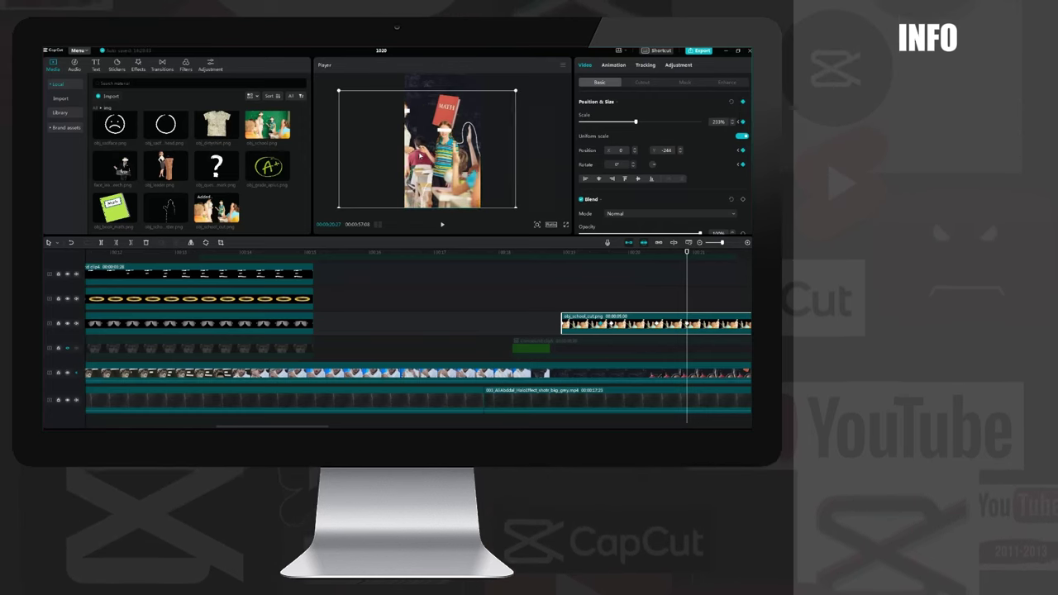
Add obj_school_whiteborder.png directly above the school cutout and match its 233% scale and Y position of -244
{"action": "left_click_drag", "start_coordinate": [436, 155], "coordinate": [433, 154]}
{"action": "key", "text": "ctrl+z"}
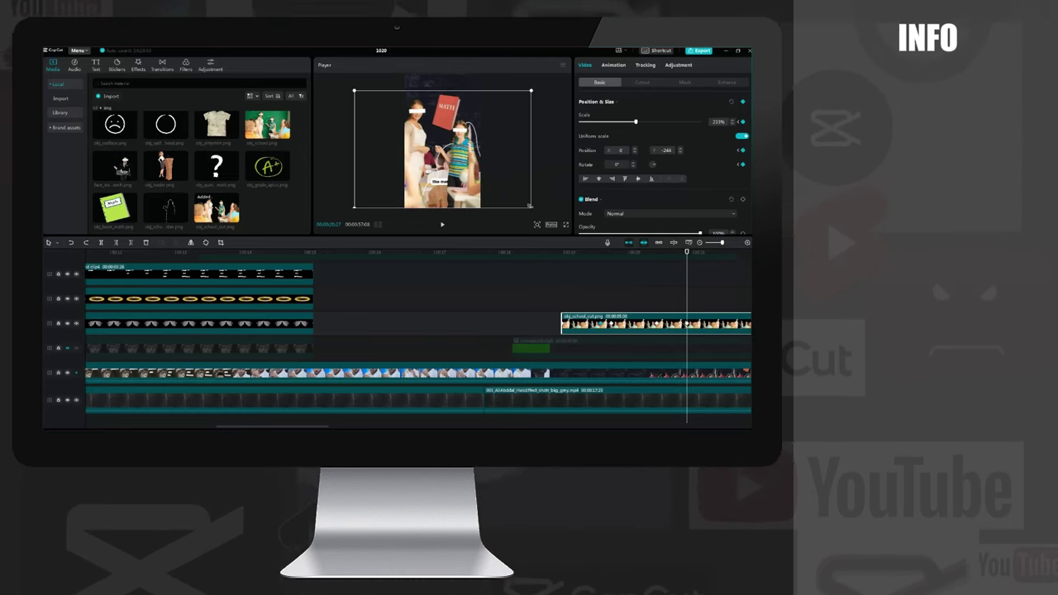
{"action": "left_click_drag", "start_coordinate": [172, 207], "coordinate": [573, 306]}
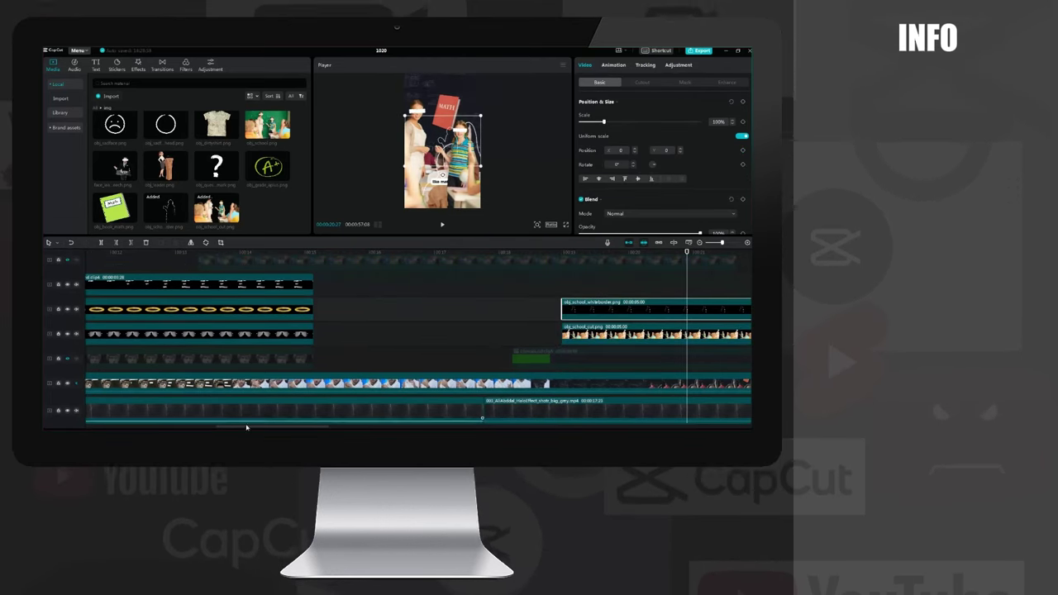
{"action": "left_click_drag", "start_coordinate": [246, 428], "coordinate": [286, 427]}
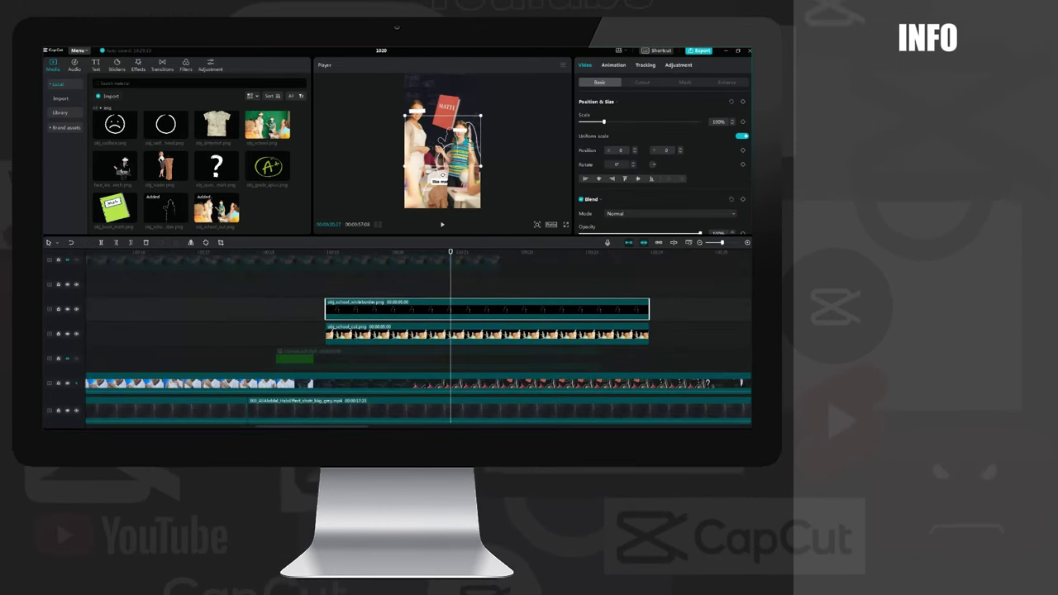
{"action": "left_click", "coordinate": [668, 150]}
{"action": "type", "text": "-244"}
{"action": "key", "text": "Return"}
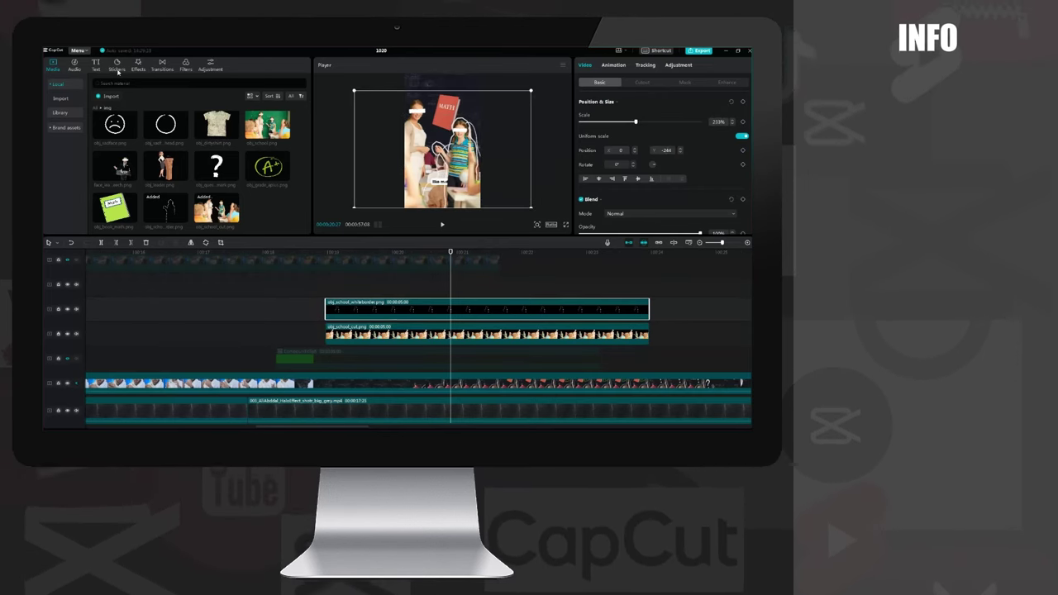
Apply the Camera Shake effect to the school white border clip with range 58 and speed 0
{"action": "left_click", "coordinate": [138, 65]}
{"action": "left_click_drag", "start_coordinate": [223, 213], "coordinate": [437, 303]}
{"action": "left_click_drag", "start_coordinate": [600, 115], "coordinate": [657, 116]}
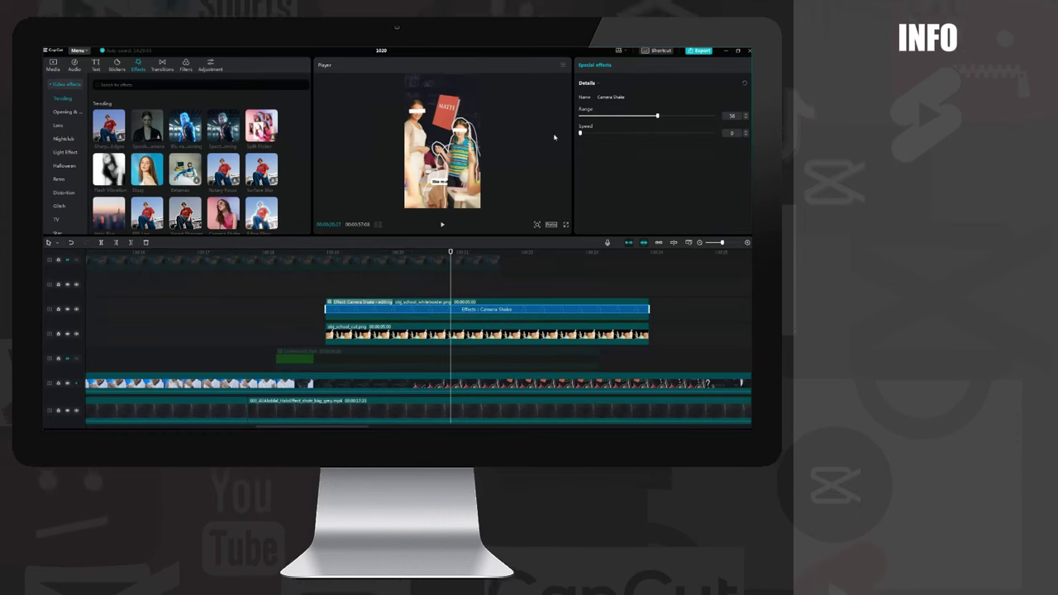
Turn the shaking white border into a compound clip and slow it to 0.3x speed
{"action": "right_click", "coordinate": [531, 310]}
{"action": "left_click", "coordinate": [556, 326]}
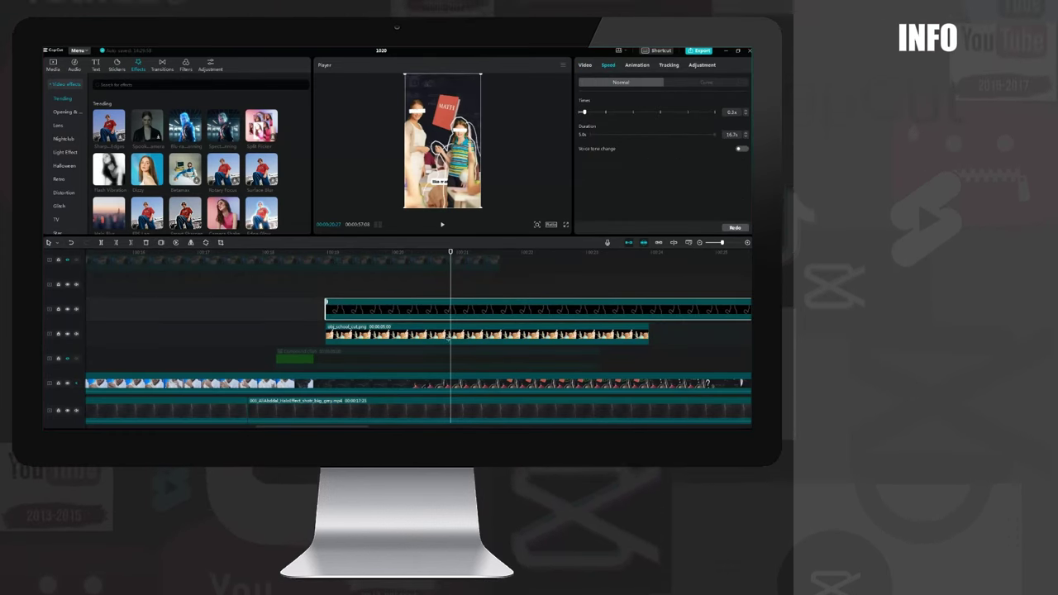
Add a position and size keyframe to the white border compound clip at the school cutout's second-to-last keyframe
{"action": "left_click", "coordinate": [428, 334]}
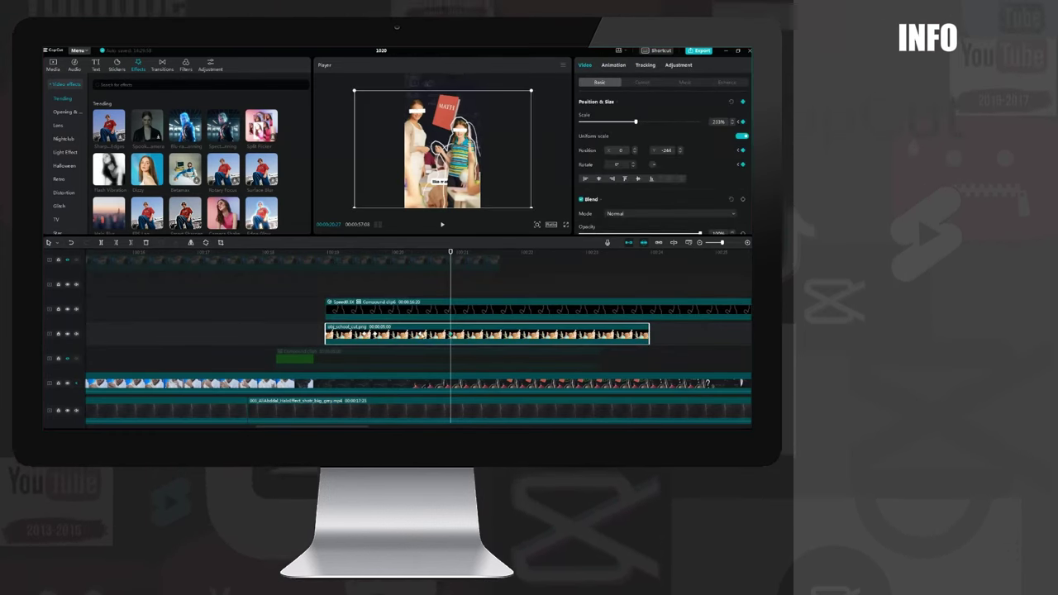
{"action": "left_click", "coordinate": [420, 335]}
{"action": "left_click", "coordinate": [451, 334]}
{"action": "left_click", "coordinate": [421, 335]}
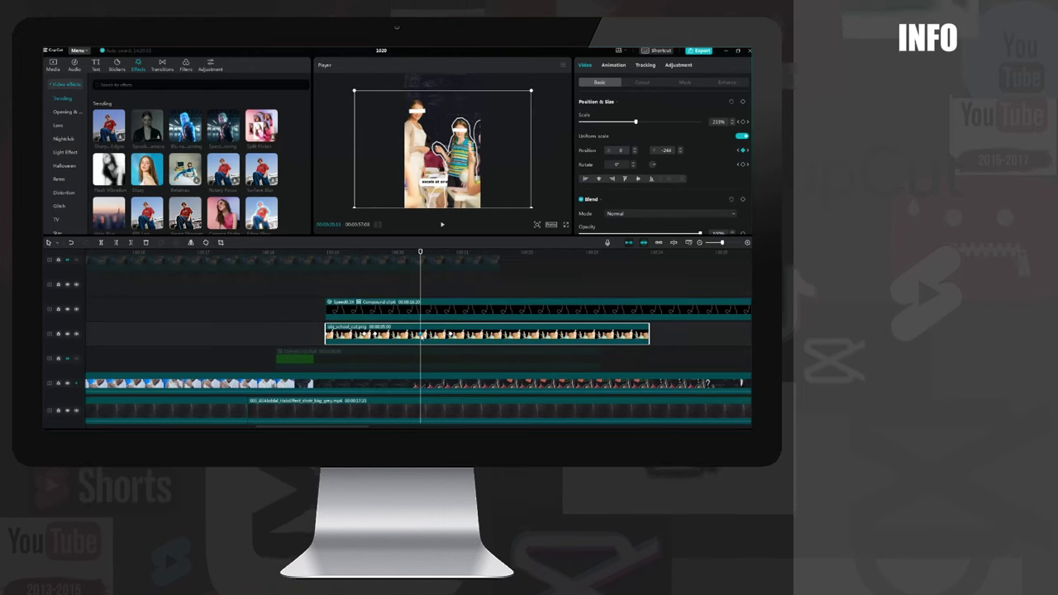
{"action": "left_click", "coordinate": [422, 311]}
{"action": "left_click", "coordinate": [744, 101]}
Keyframe the white border at the school cutout's middle keyframe and shift it horizontally to match the cutout
{"action": "left_click", "coordinate": [414, 334]}
{"action": "left_click", "coordinate": [375, 335]}
{"action": "left_click", "coordinate": [400, 311]}
{"action": "left_click", "coordinate": [744, 102]}
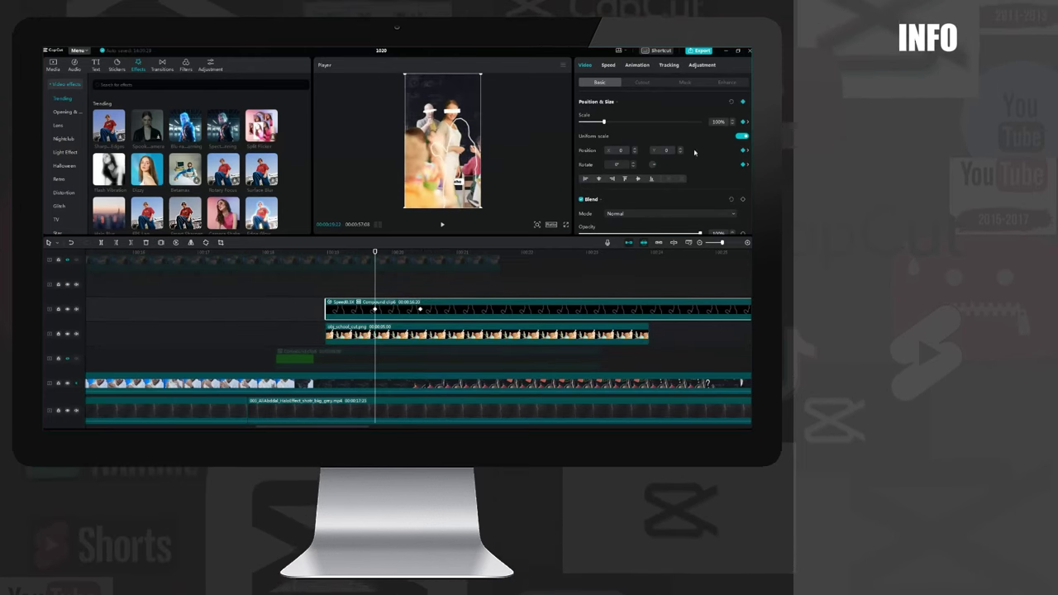
{"action": "left_click_drag", "start_coordinate": [666, 150], "coordinate": [690, 151]}
{"action": "key", "text": "ctrl+z"}
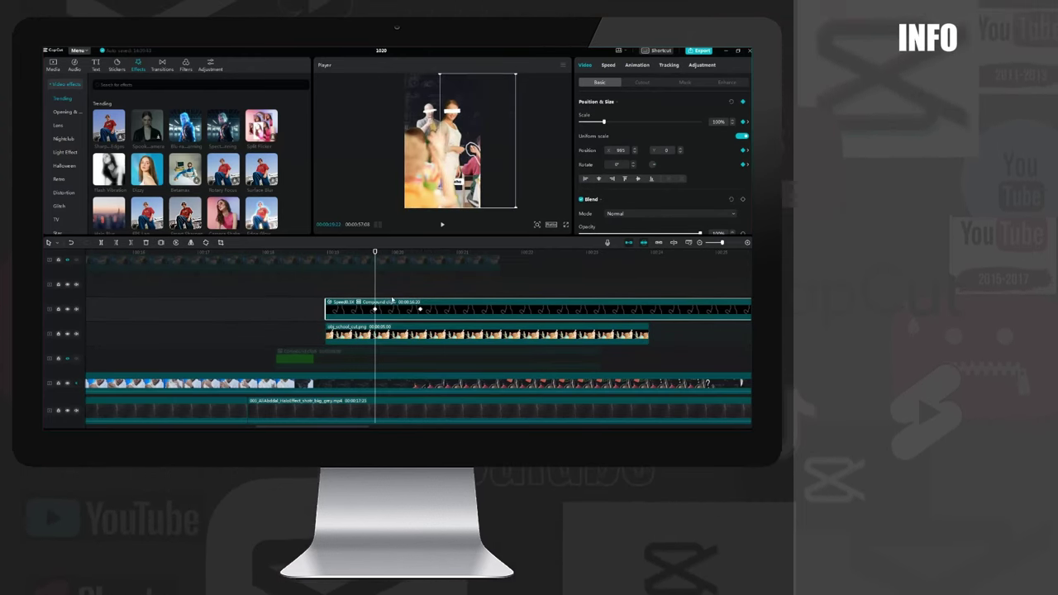
Add position and size keyframes to the white border at the school cutout's second keyframe and at the clip's start
{"action": "left_click", "coordinate": [365, 334]}
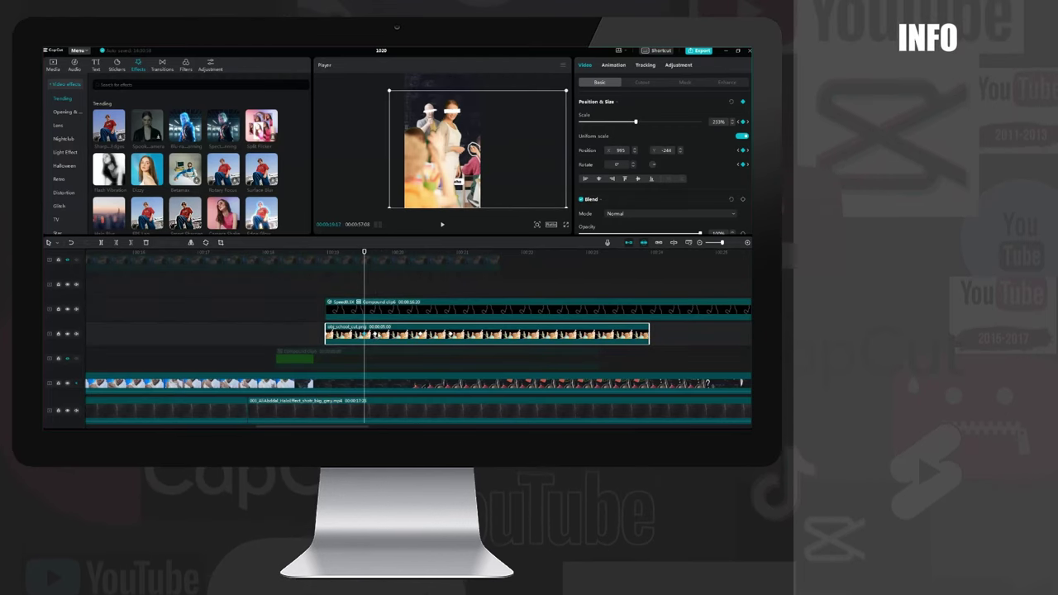
{"action": "left_click", "coordinate": [364, 311]}
{"action": "left_click", "coordinate": [743, 102]}
{"action": "left_click", "coordinate": [327, 335]}
{"action": "key", "text": "Right"}
{"action": "left_click", "coordinate": [347, 311]}
{"action": "left_click", "coordinate": [743, 101]}
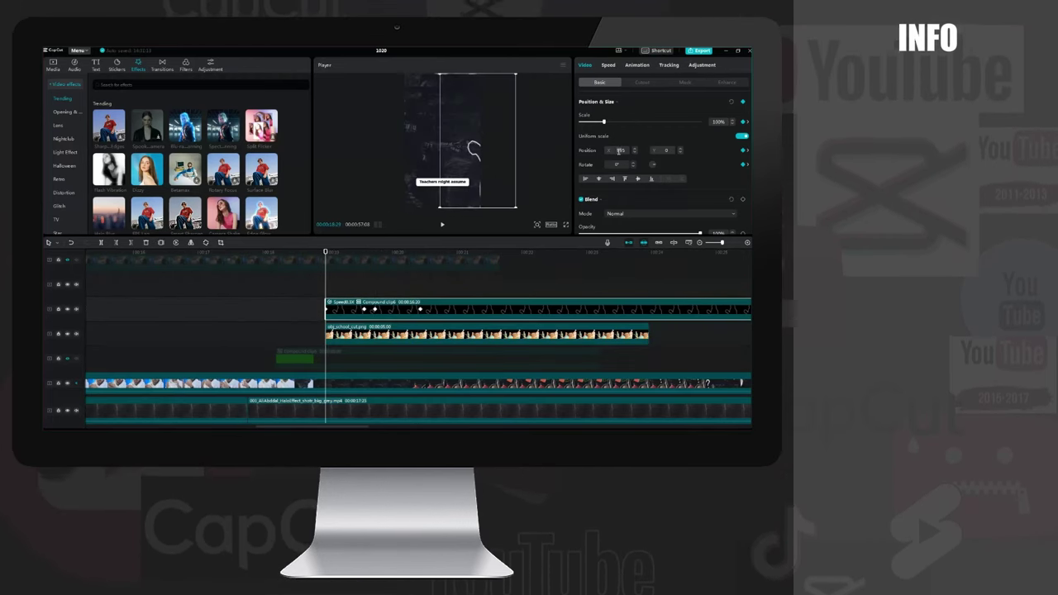
{"action": "key", "text": "space"}
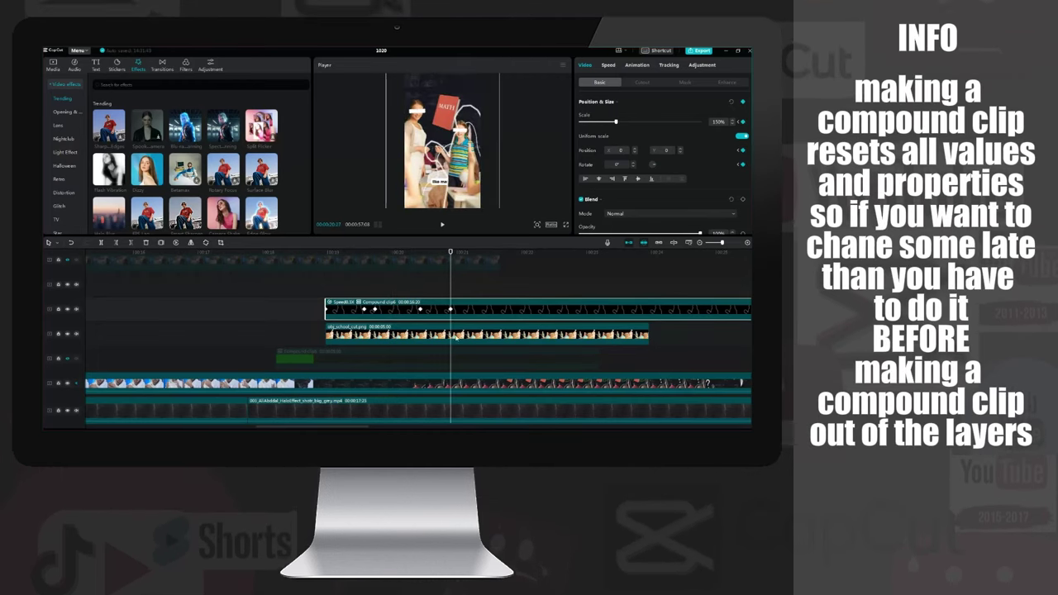
At the school cutout's last keyframe, set its scale to 333% and reposition it so the pupil fits the white border
{"action": "left_click", "coordinate": [457, 336]}
{"action": "scroll", "coordinate": [717, 122], "scroll_direction": "down", "scroll_amount": 1}
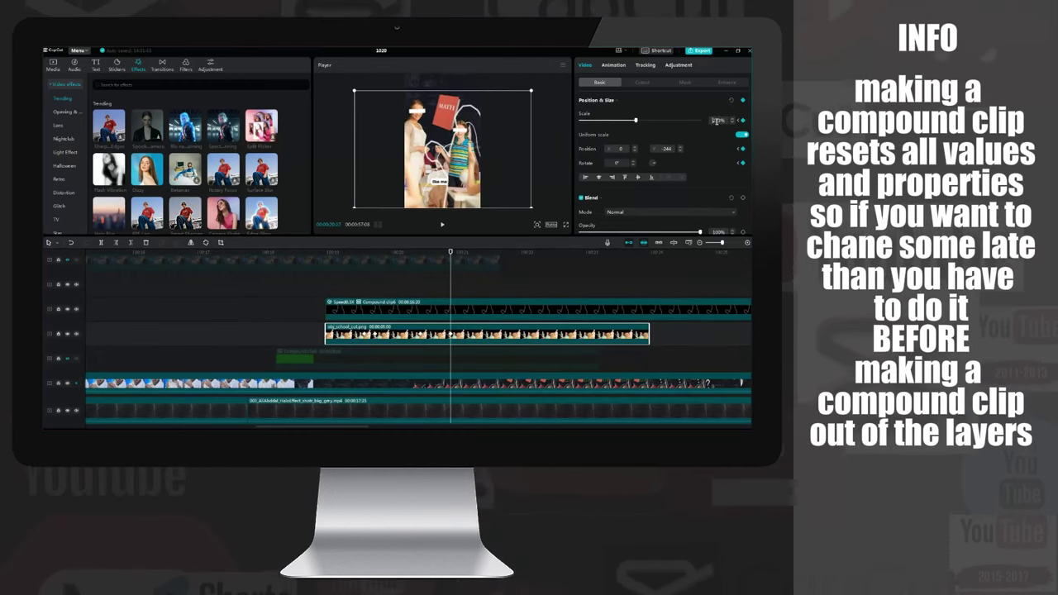
{"action": "left_click", "coordinate": [714, 121]}
{"action": "type", "text": "333"}
{"action": "key", "text": "Return"}
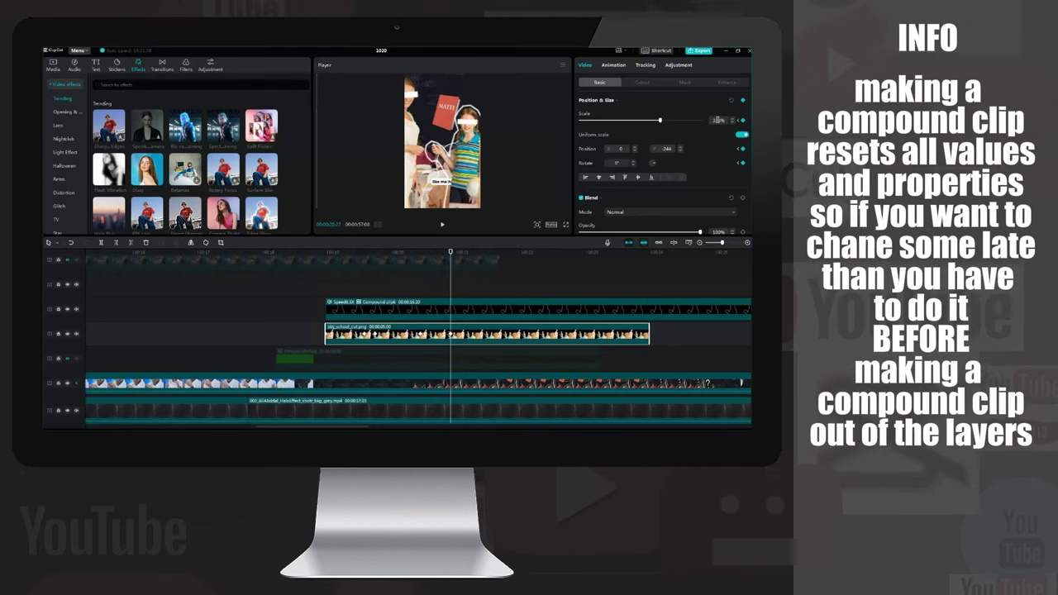
{"action": "left_click_drag", "start_coordinate": [468, 168], "coordinate": [456, 176]}
{"action": "left_click", "coordinate": [452, 309]}
{"action": "left_click", "coordinate": [452, 334]}
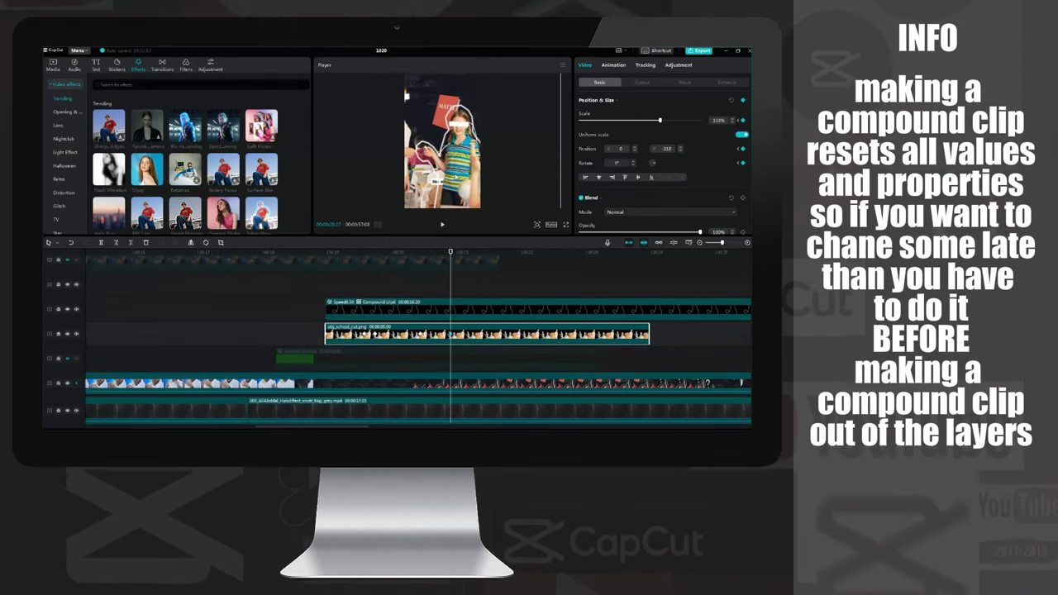
Advance to where the book enters the school scene and add obj_book_math.png on the track above the white border
{"action": "scroll", "coordinate": [494, 303], "scroll_direction": "up", "scroll_amount": 1}
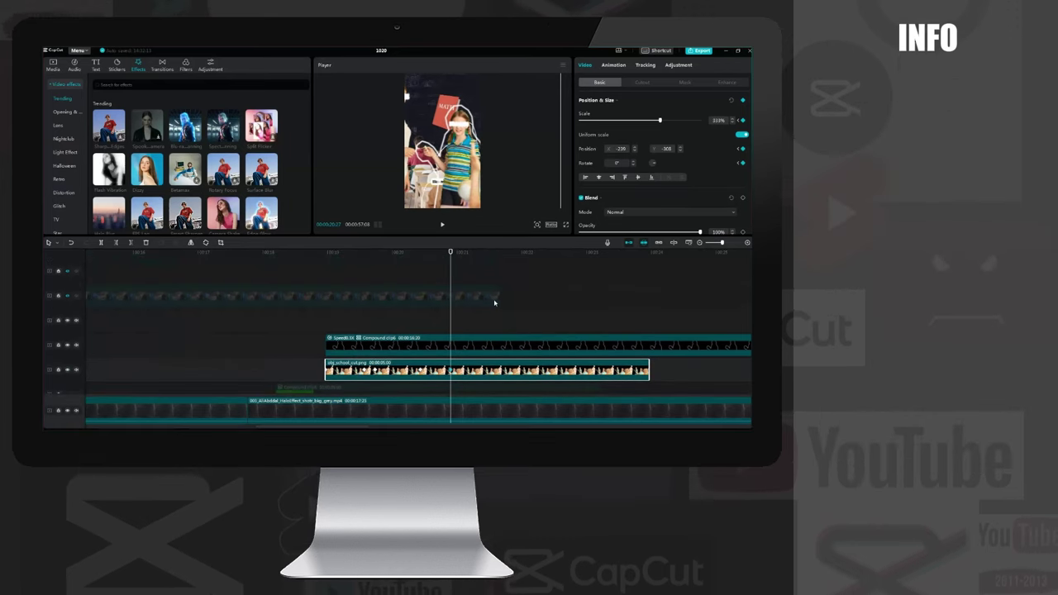
{"action": "left_click", "coordinate": [53, 66]}
{"action": "left_click", "coordinate": [375, 320]}
{"action": "key", "text": "space"}
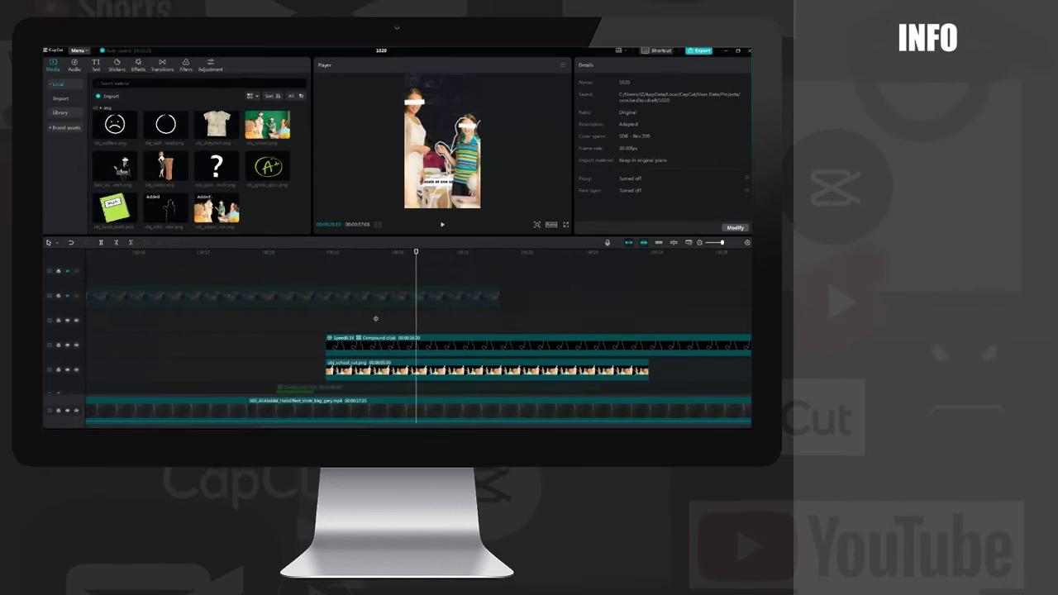
{"action": "key", "text": "Right"}
{"action": "key", "text": "Right"}
{"action": "key", "text": "Right"}
{"action": "key", "text": "Right"}
{"action": "key", "text": "Right"}
{"action": "key", "text": "Right"}
{"action": "key", "text": "Right"}
{"action": "key", "text": "Right"}
{"action": "left_click_drag", "start_coordinate": [114, 208], "coordinate": [432, 327]}
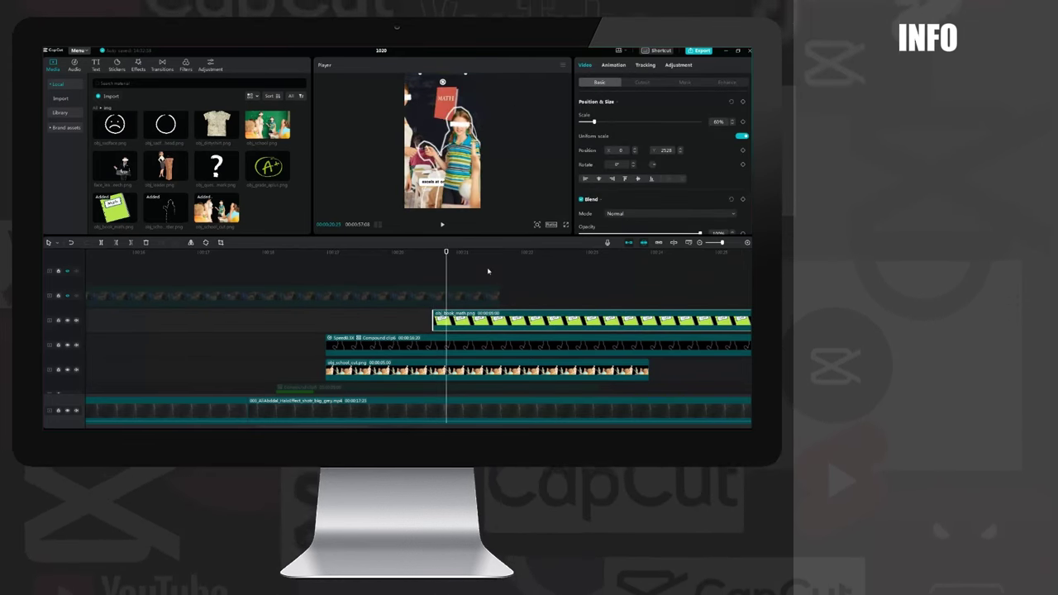
Keyframe the math book at 60% scale above the frame and bring it down, rotated, to rest above the pupil
{"action": "left_click", "coordinate": [743, 102]}
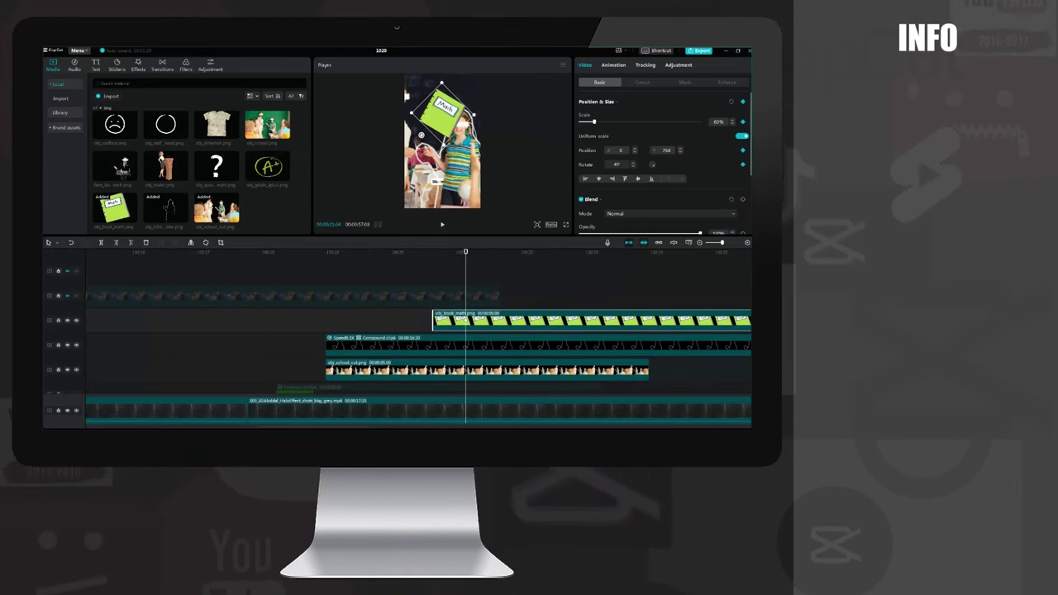
{"action": "left_click_drag", "start_coordinate": [437, 124], "coordinate": [436, 129]}
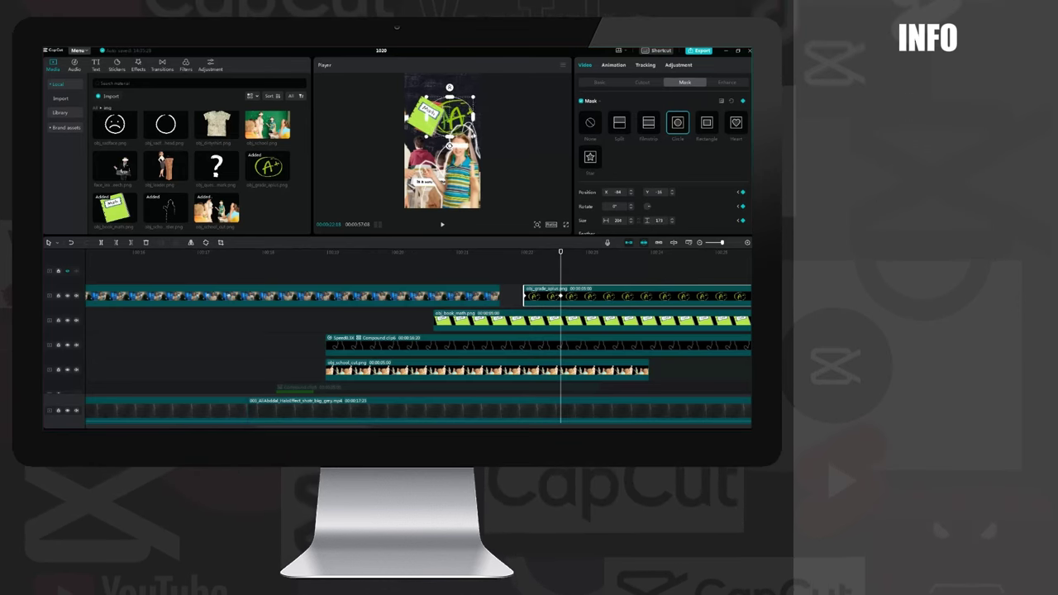
Examine the circle-mask reveal of the A+ grade image frame by frame
{"action": "left_click", "coordinate": [601, 82]}
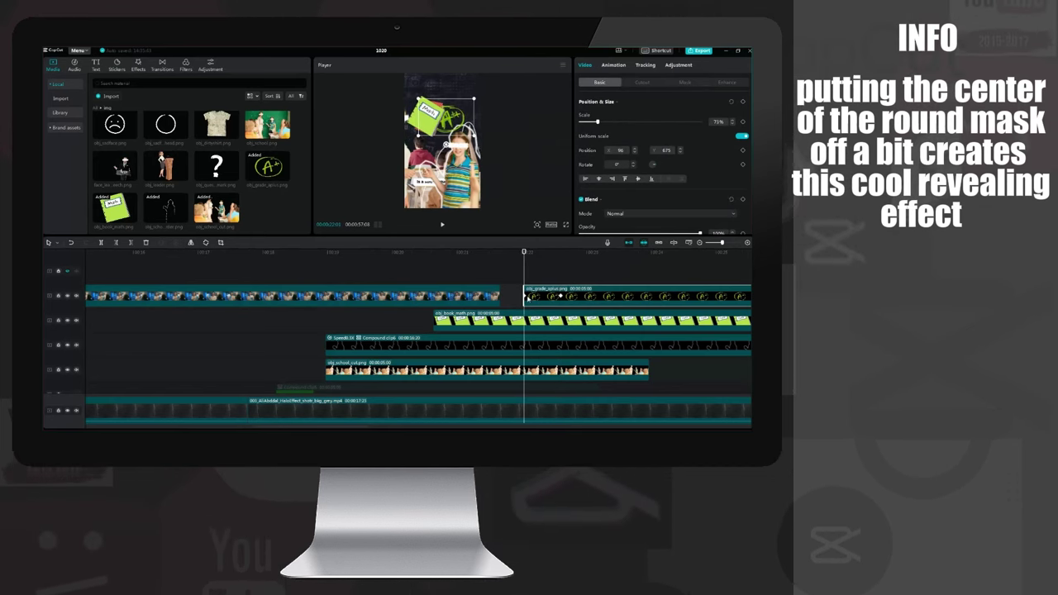
{"action": "left_click_drag", "start_coordinate": [517, 296], "coordinate": [551, 294]}
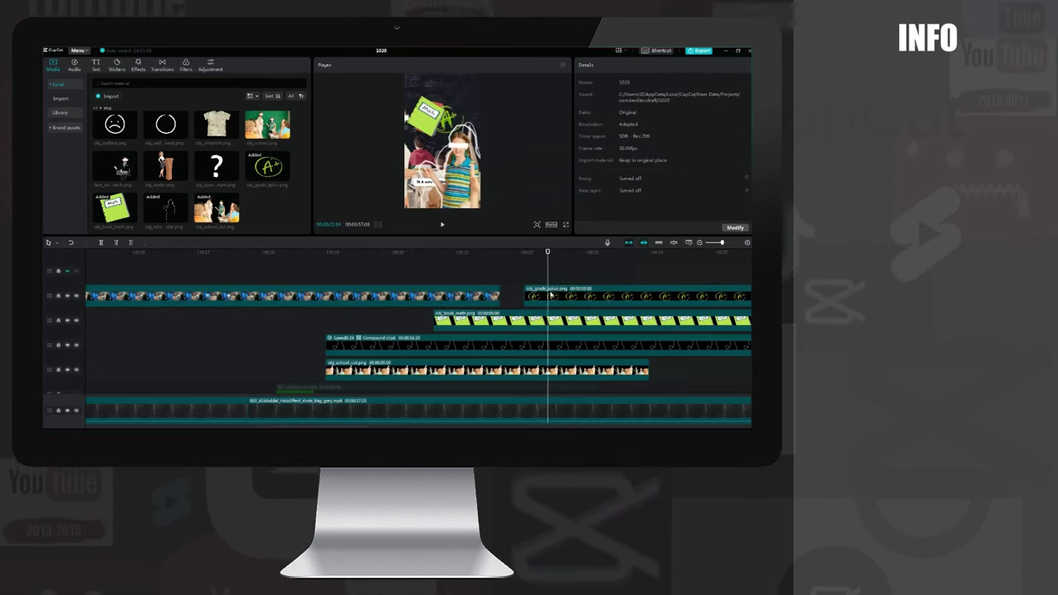
{"action": "key", "text": "Right"}
{"action": "key", "text": "Right"}
{"action": "key", "text": "Right"}
{"action": "key", "text": "Right"}
{"action": "key", "text": "Right"}
{"action": "key", "text": "Right"}
{"action": "key", "text": "Right"}
{"action": "key", "text": "Right"}
Hide the reference video track and set the talking-head cutout clip to layer 1
{"action": "scroll", "coordinate": [253, 378], "scroll_direction": "down", "scroll_amount": 2}
{"action": "left_click", "coordinate": [69, 364]}
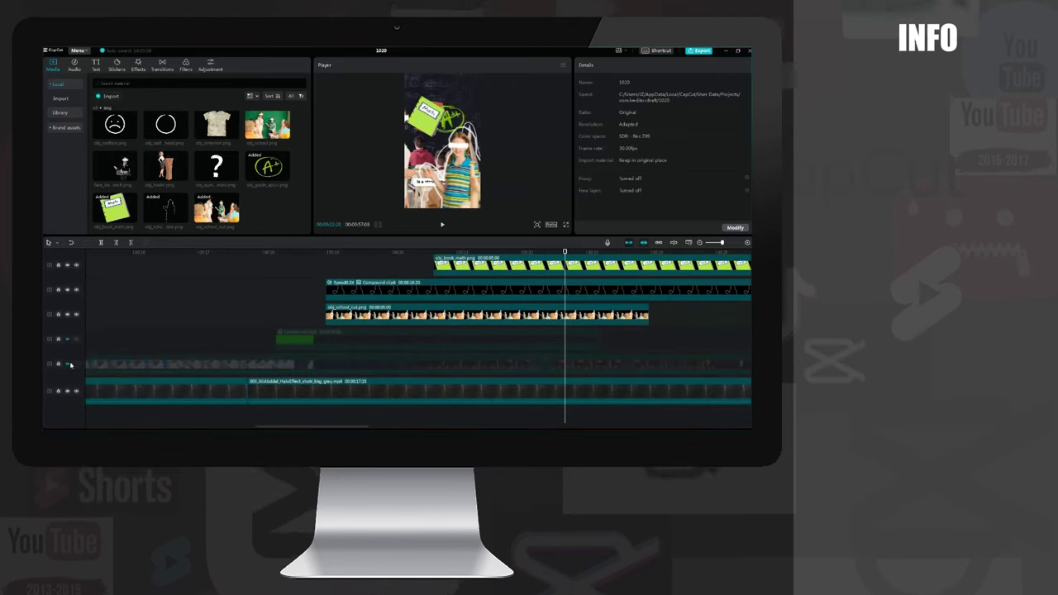
{"action": "scroll", "coordinate": [411, 338], "scroll_direction": "left", "scroll_amount": 5}
{"action": "scroll", "coordinate": [432, 323], "scroll_direction": "up", "scroll_amount": 2}
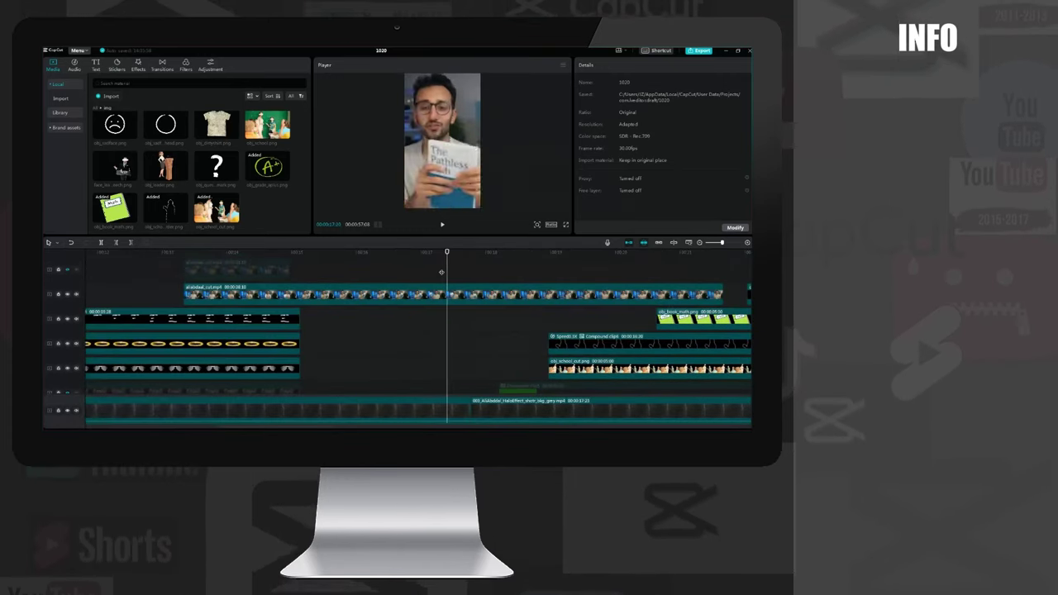
{"action": "key", "text": "space"}
{"action": "key", "text": "space"}
{"action": "left_click", "coordinate": [452, 294]}
{"action": "left_click", "coordinate": [590, 205]}
Unhide the green compound clip's track and play back the composed school scene
{"action": "left_click_drag", "start_coordinate": [320, 427], "coordinate": [372, 427]}
{"action": "scroll", "coordinate": [248, 372], "scroll_direction": "down", "scroll_amount": 1}
{"action": "left_click", "coordinate": [68, 367]}
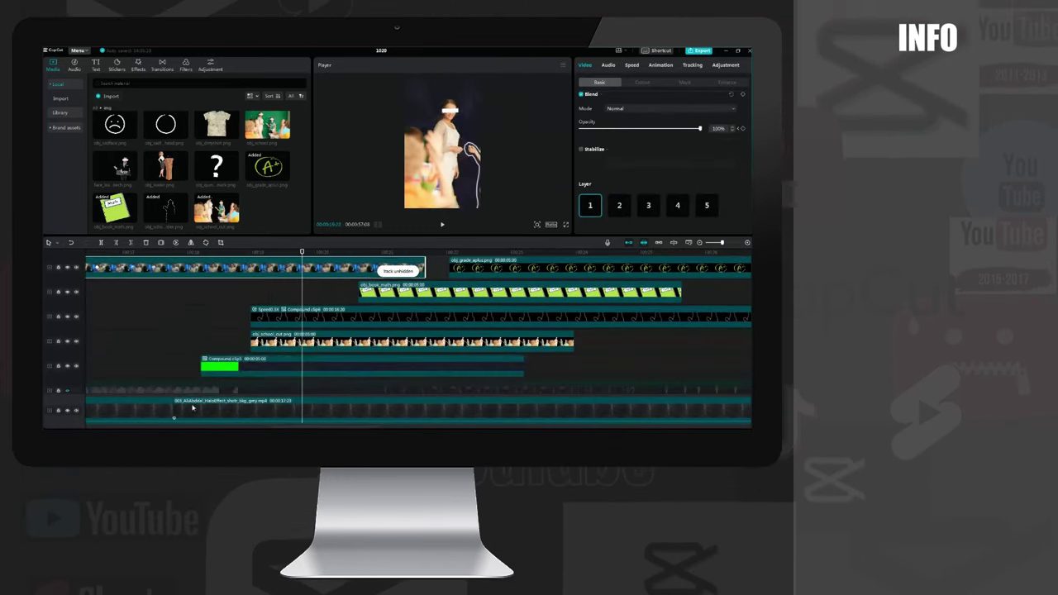
{"action": "left_click", "coordinate": [182, 343]}
{"action": "key", "text": "space"}
{"action": "left_click", "coordinate": [346, 317]}
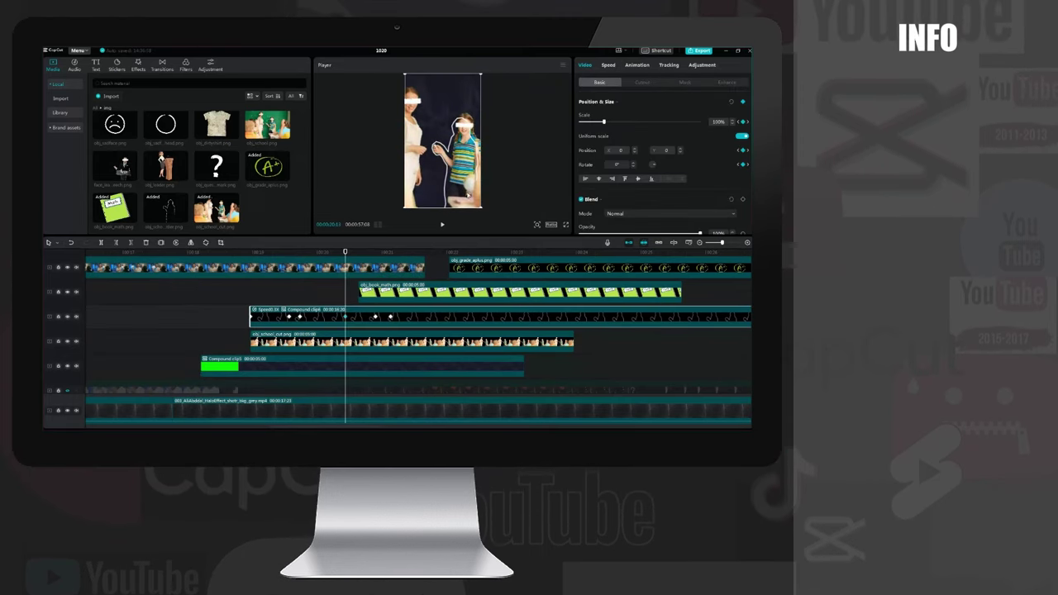
{"action": "left_click", "coordinate": [241, 304]}
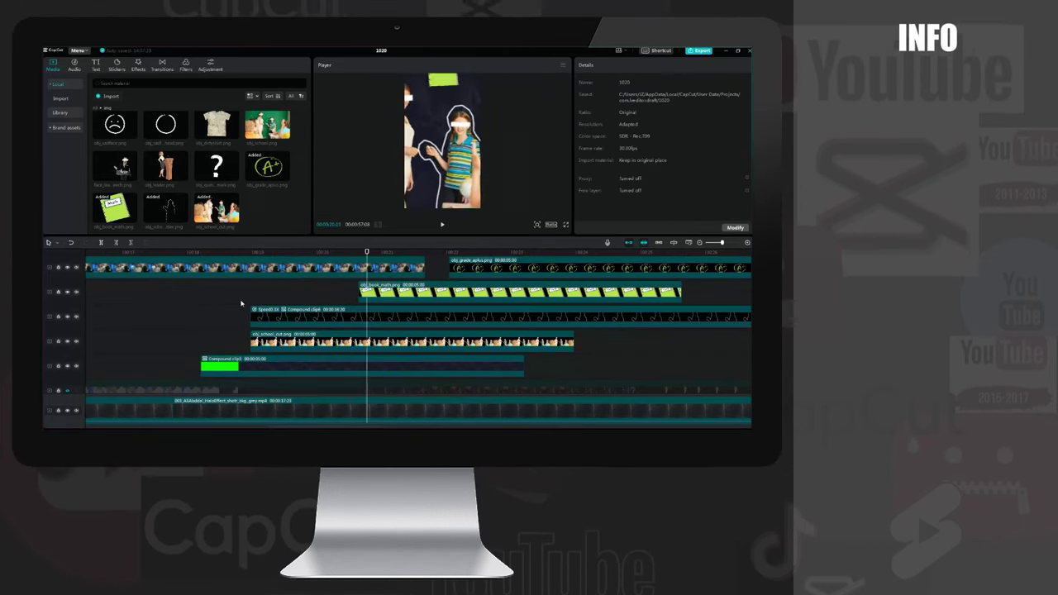
{"action": "left_click", "coordinate": [430, 320]}
{"action": "key", "text": "space"}
{"action": "key", "text": "space"}
Hide the four overlay tracks above the green compound clip: the grade, math book, white border and school cutout tracks
{"action": "scroll", "coordinate": [68, 292], "scroll_direction": "up", "scroll_amount": 1}
{"action": "left_click", "coordinate": [68, 292]}
{"action": "left_click", "coordinate": [68, 317]}
{"action": "left_click", "coordinate": [67, 342]}
{"action": "left_click", "coordinate": [68, 366]}
{"action": "scroll", "coordinate": [69, 389], "scroll_direction": "down", "scroll_amount": 1}
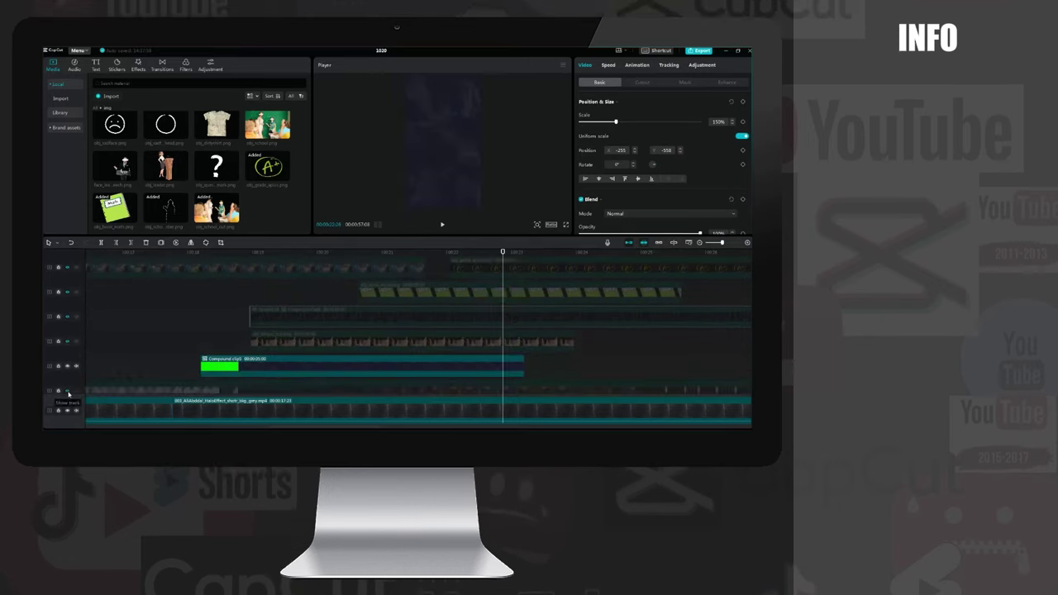
Unhide the reference video and overlay tracks, and set the school cutout clip to layer 4
{"action": "left_click", "coordinate": [67, 391]}
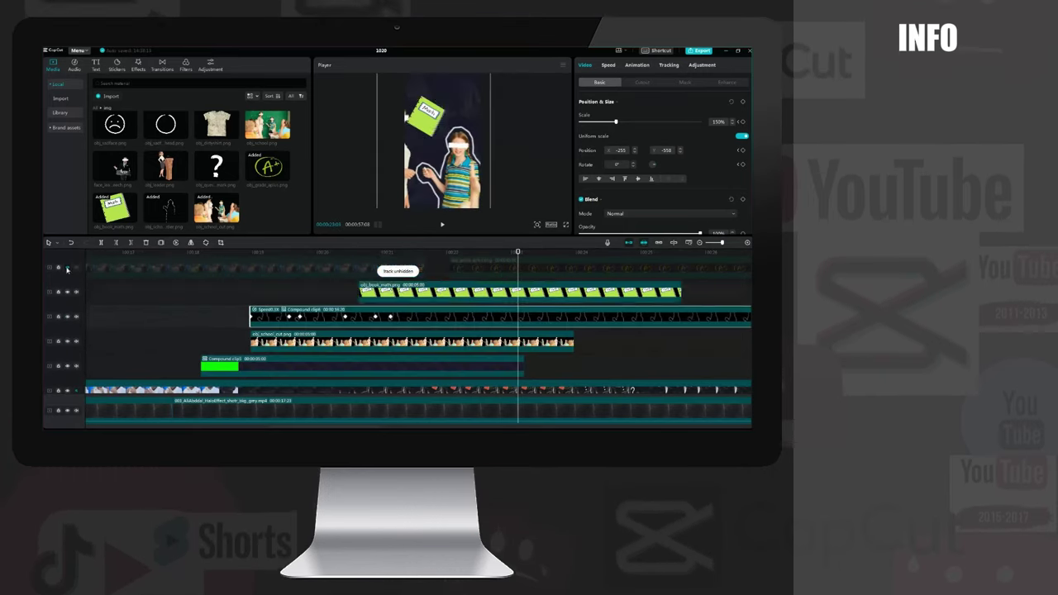
{"action": "left_click", "coordinate": [519, 273]}
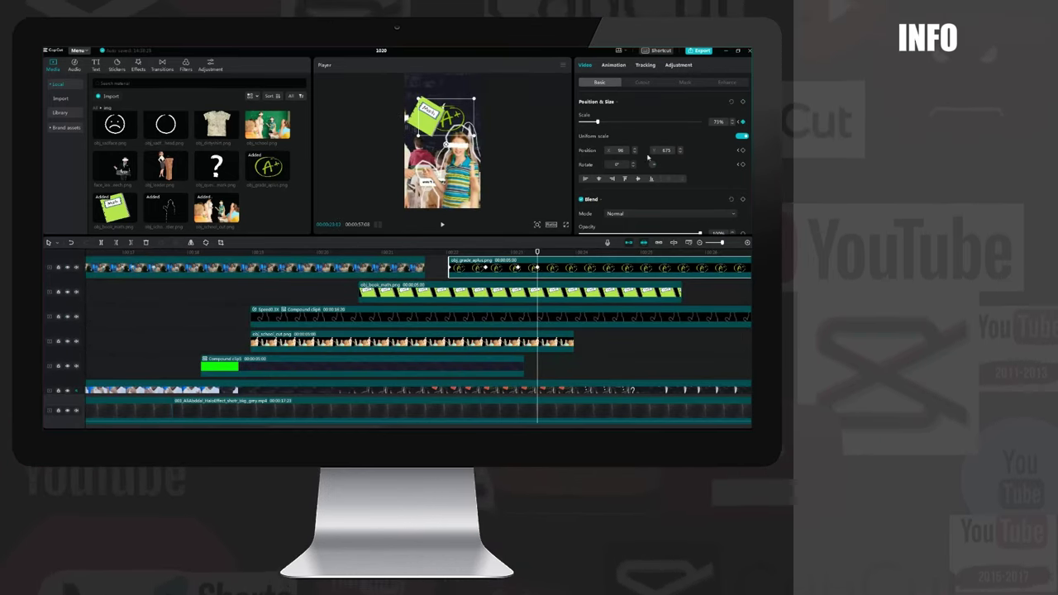
{"action": "left_click", "coordinate": [552, 292]}
{"action": "left_click_drag", "start_coordinate": [661, 151], "coordinate": [688, 148]}
{"action": "left_click", "coordinate": [529, 335]}
{"action": "scroll", "coordinate": [666, 202], "scroll_direction": "down", "scroll_amount": 3}
{"action": "left_click", "coordinate": [682, 208]}
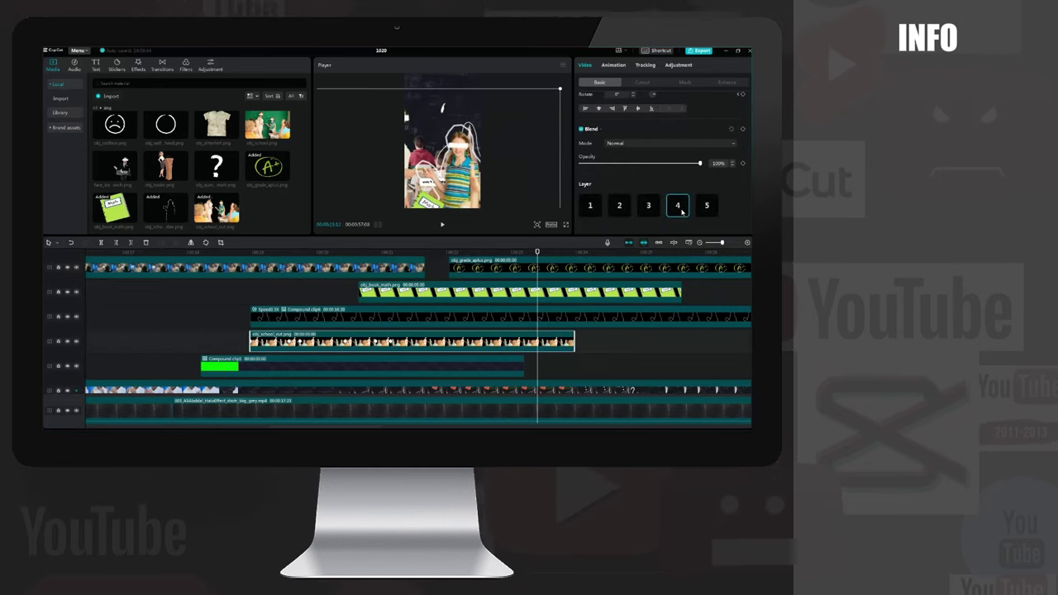
Set the math book clip to layer 3 and play the school scene from just before the cutout starts
{"action": "left_click", "coordinate": [533, 318]}
{"action": "scroll", "coordinate": [638, 206], "scroll_direction": "down", "scroll_amount": 3}
{"action": "left_click", "coordinate": [545, 293]}
{"action": "scroll", "coordinate": [651, 209], "scroll_direction": "down", "scroll_amount": 3}
{"action": "left_click", "coordinate": [650, 211]}
{"action": "left_click", "coordinate": [229, 309]}
{"action": "key", "text": "space"}
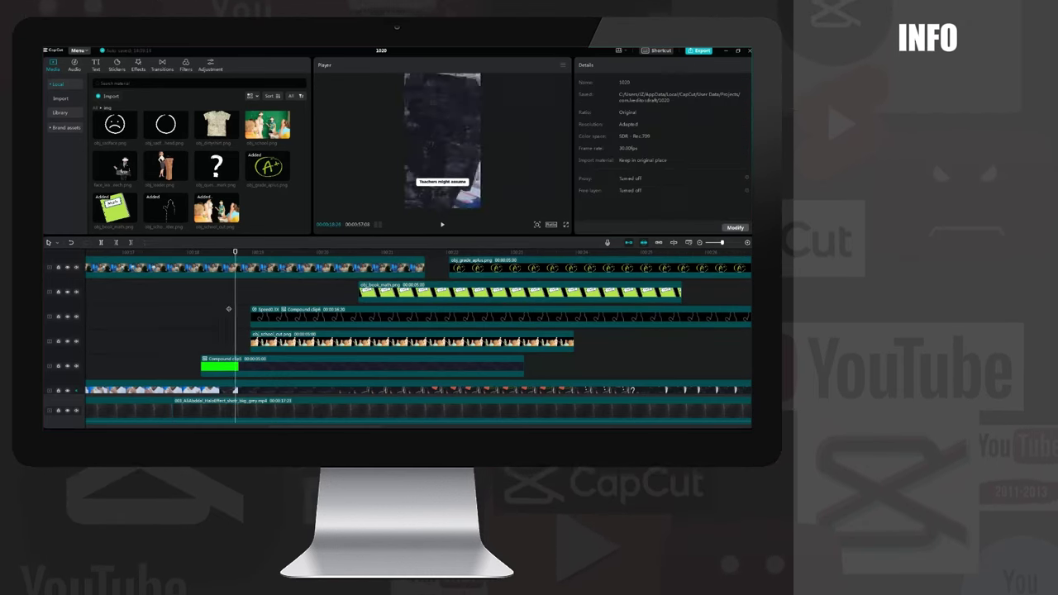
Set the math book clip to layer 2 and play the scene back to check the stacking order
{"action": "left_click", "coordinate": [505, 298]}
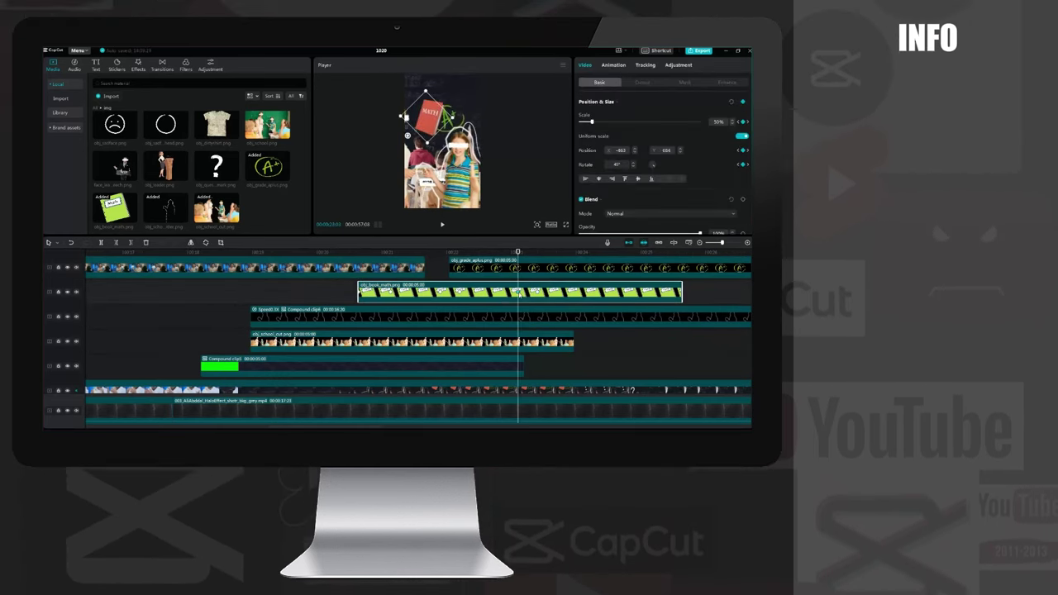
{"action": "left_click", "coordinate": [460, 294]}
{"action": "left_click", "coordinate": [460, 366]}
{"action": "scroll", "coordinate": [622, 184], "scroll_direction": "down", "scroll_amount": 3}
{"action": "left_click", "coordinate": [460, 293]}
{"action": "scroll", "coordinate": [622, 189], "scroll_direction": "down", "scroll_amount": 3}
{"action": "left_click", "coordinate": [620, 180]}
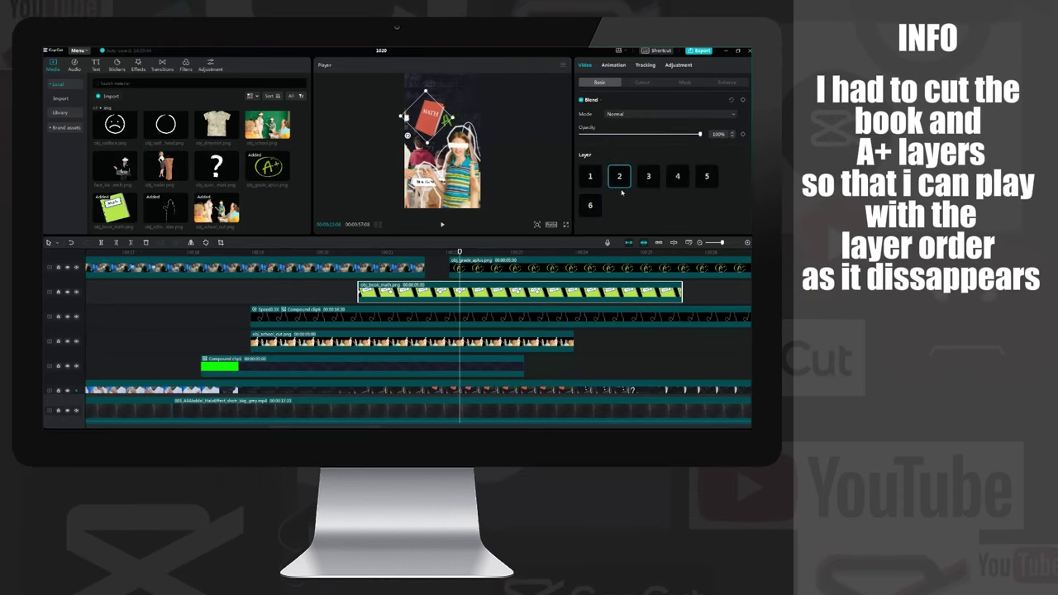
{"action": "left_click", "coordinate": [335, 296]}
{"action": "key", "text": "space"}
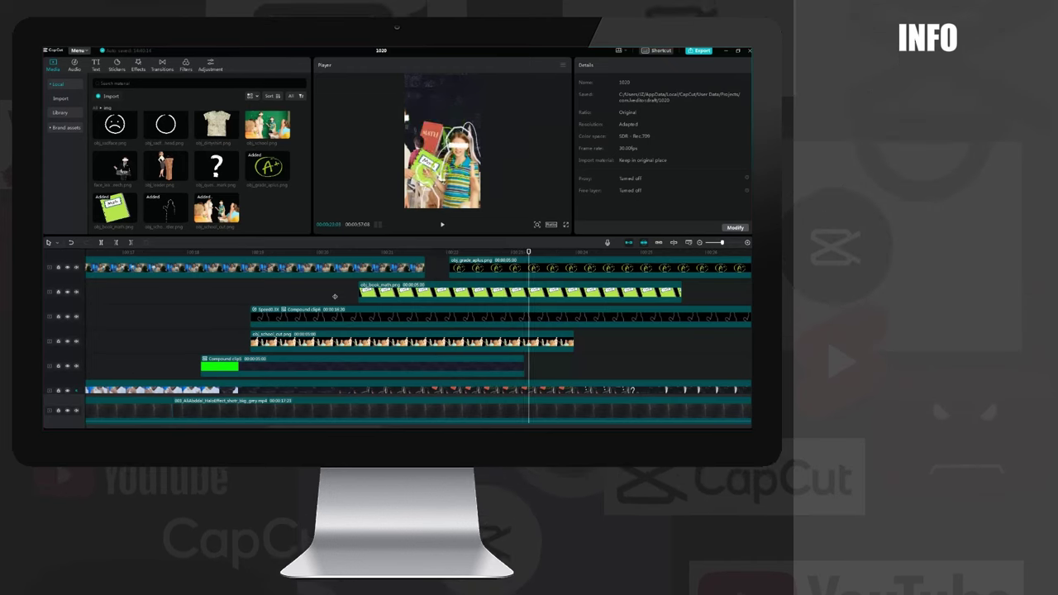
Split the math book and A+ grade clips where they begin to disappear, and set the second A+ part to layer 4
{"action": "key", "text": "space"}
{"action": "left_click", "coordinate": [519, 296]}
{"action": "key", "text": "ctrl+b"}
{"action": "left_click", "coordinate": [520, 269]}
{"action": "key", "text": "ctrl+b"}
{"action": "scroll", "coordinate": [653, 180], "scroll_direction": "down", "scroll_amount": 3}
{"action": "left_click", "coordinate": [678, 177]}
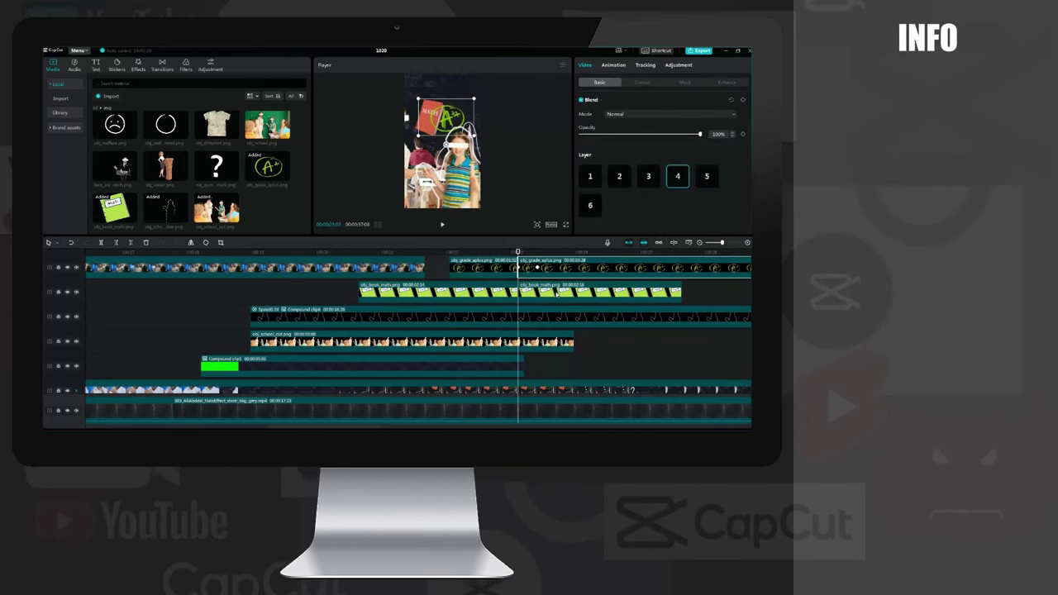
Hide the reference video track and append a 3-second freeze frame to the end of the green compound clip
{"action": "left_click", "coordinate": [68, 390]}
{"action": "left_click", "coordinate": [527, 331]}
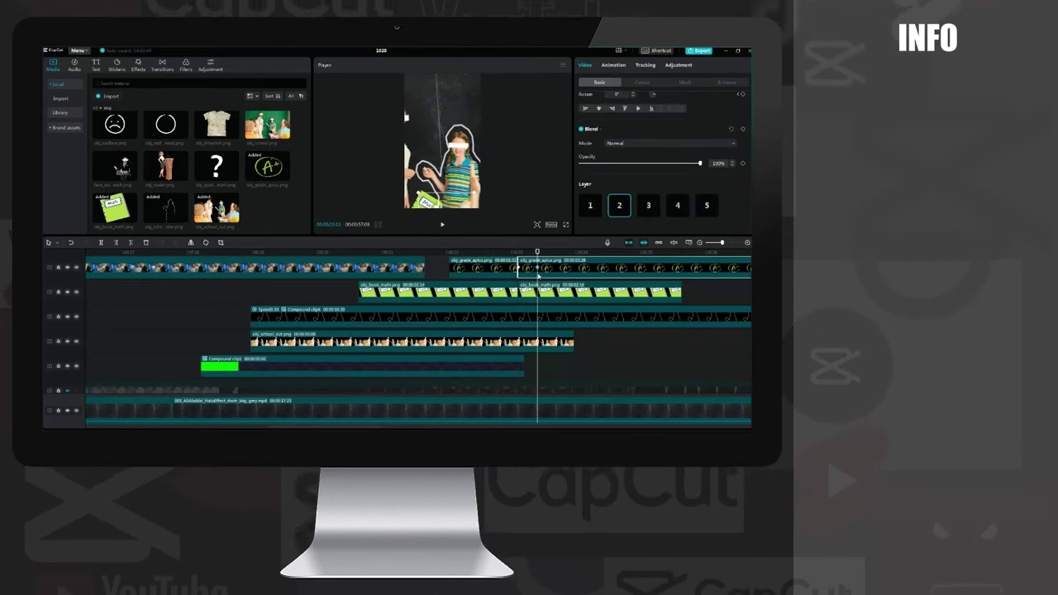
{"action": "scroll", "coordinate": [662, 151], "scroll_direction": "up", "scroll_amount": 2}
{"action": "left_click", "coordinate": [521, 366]}
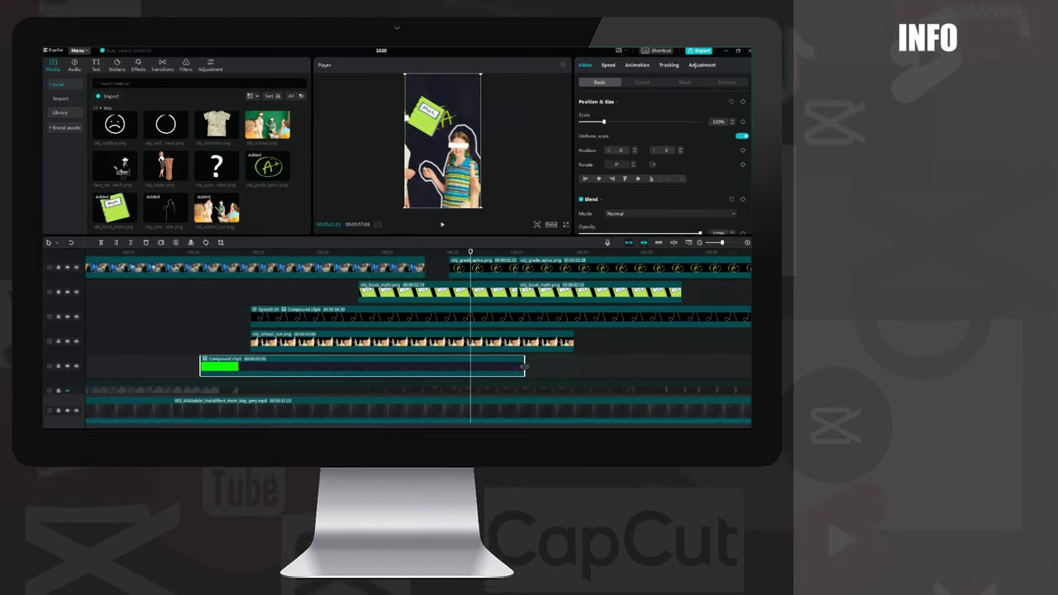
{"action": "left_click", "coordinate": [521, 366]}
{"action": "right_click", "coordinate": [507, 366]}
{"action": "left_click", "coordinate": [510, 355]}
{"action": "left_click", "coordinate": [723, 371]}
{"action": "left_click", "coordinate": [444, 275]}
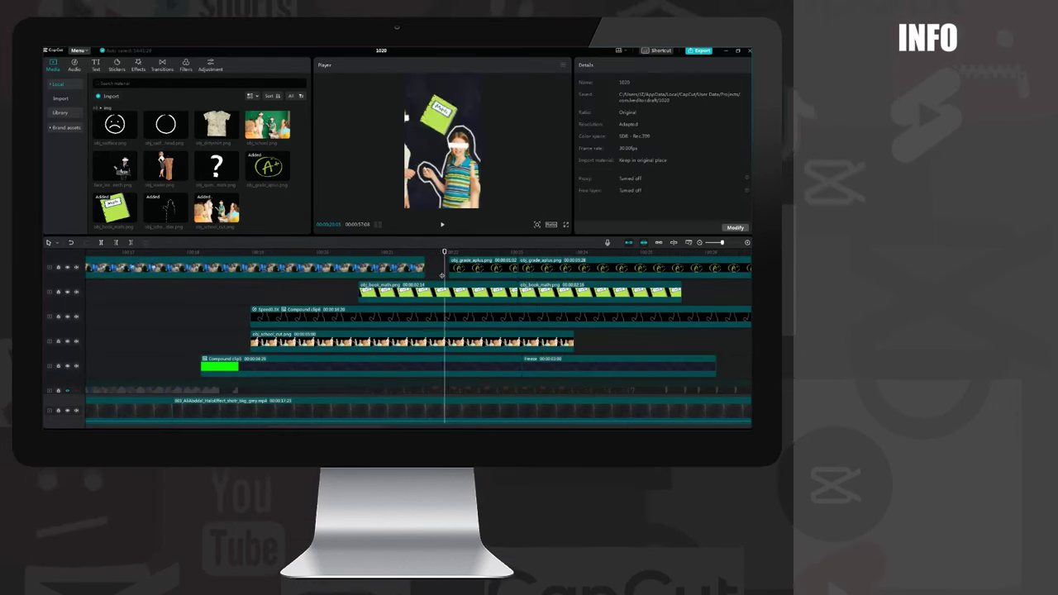
Hide the green compound clip's track, show the reference track and step back to where its question mark first appears
{"action": "left_click", "coordinate": [67, 366]}
{"action": "left_click", "coordinate": [67, 366]}
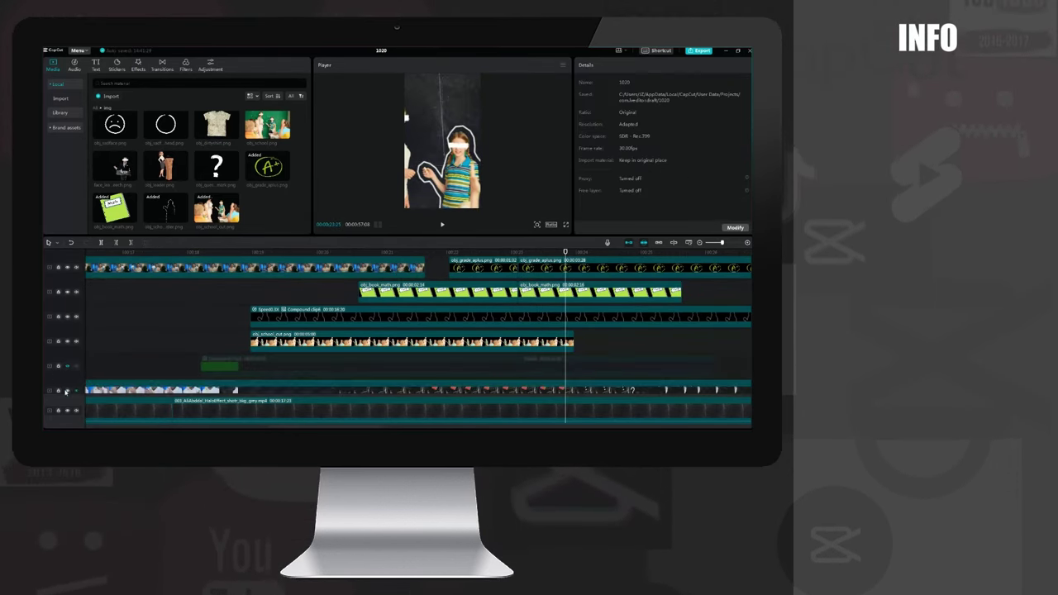
{"action": "key", "text": "space"}
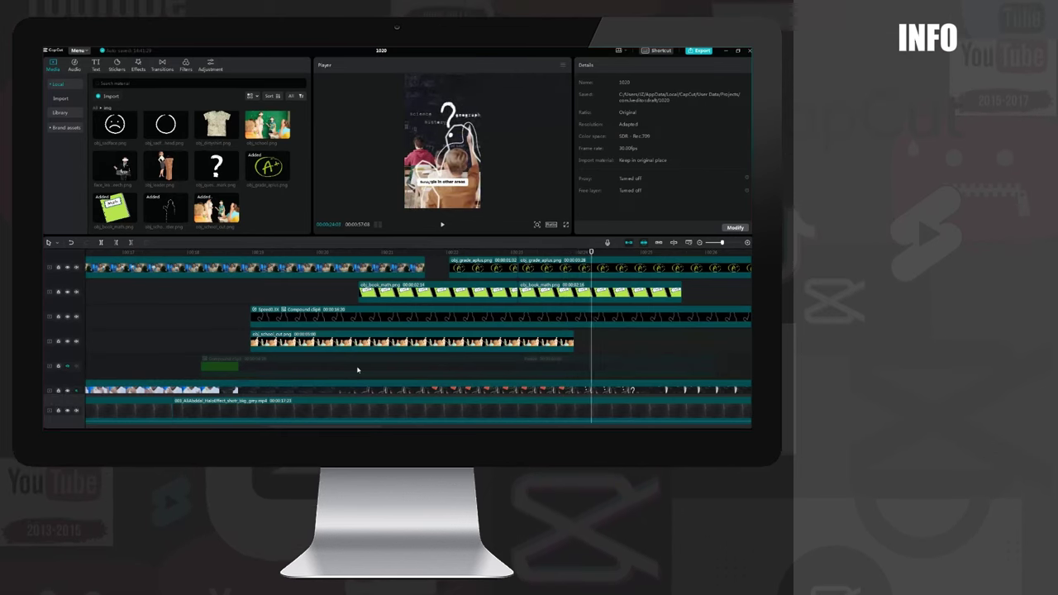
{"action": "key", "text": "Left"}
{"action": "key", "text": "Left"}
{"action": "key", "text": "Left"}
{"action": "key", "text": "Left"}
{"action": "key", "text": "Left"}
{"action": "key", "text": "Left"}
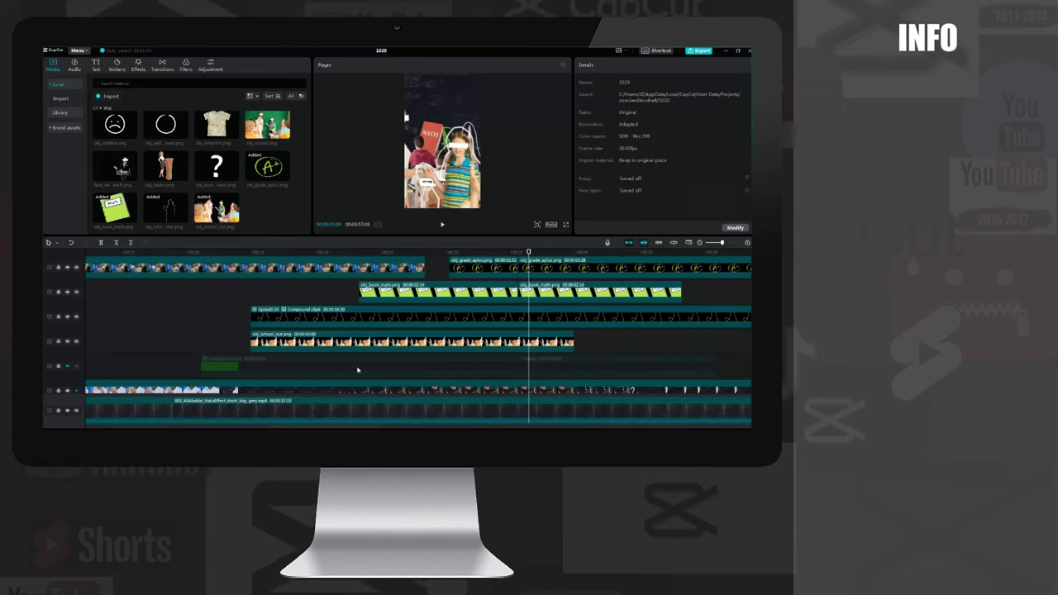
Add the question mark image on a track above the A+ grade and keyframe its position above the girl's head
{"action": "scroll", "coordinate": [560, 362], "scroll_direction": "up", "scroll_amount": 2}
{"action": "left_click_drag", "start_coordinate": [217, 167], "coordinate": [529, 289]}
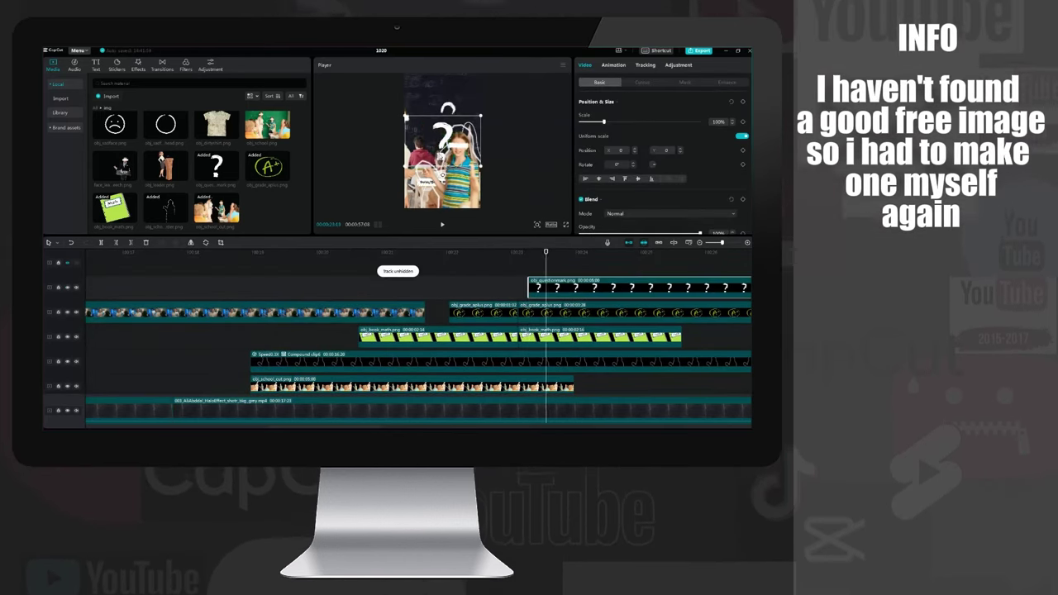
{"action": "key", "text": "Right"}
{"action": "key", "text": "Right"}
{"action": "key", "text": "Right"}
{"action": "key", "text": "Right"}
{"action": "key", "text": "Right"}
{"action": "key", "text": "Right"}
{"action": "key", "text": "Right"}
{"action": "key", "text": "Right"}
{"action": "left_click_drag", "start_coordinate": [444, 138], "coordinate": [453, 121]}
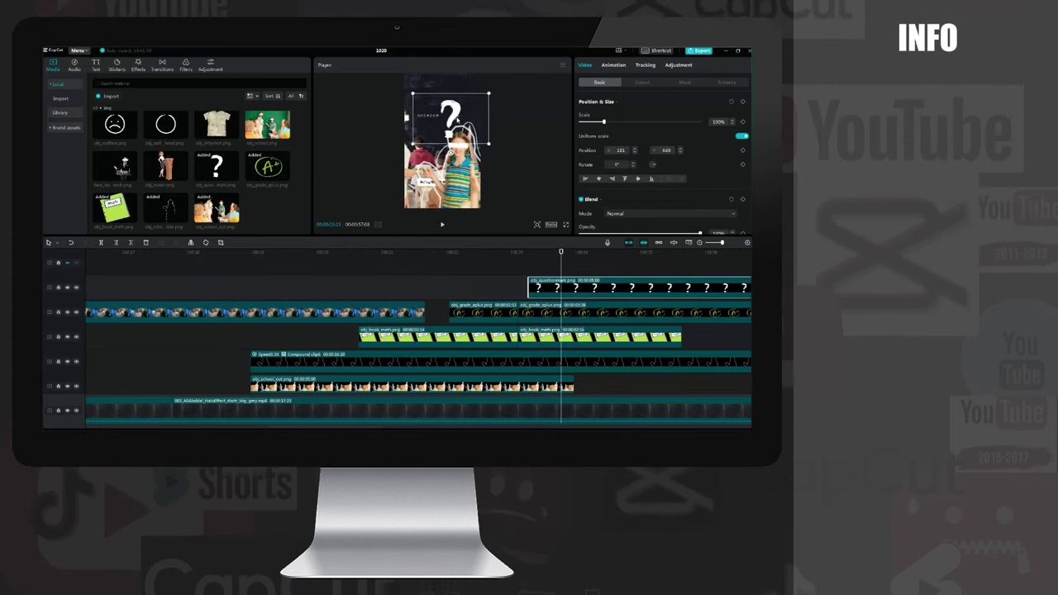
{"action": "key", "text": "ctrl+z"}
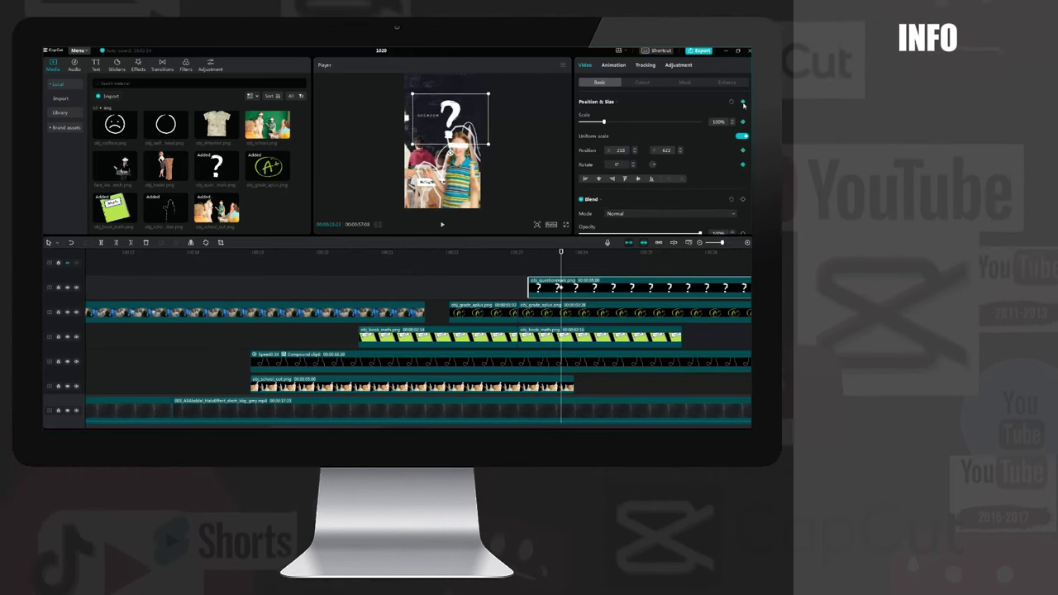
Apply a circle mask to the question mark image and keyframe it smaller toward the clip's start as a reveal
{"action": "left_click", "coordinate": [668, 82]}
{"action": "left_click", "coordinate": [678, 123]}
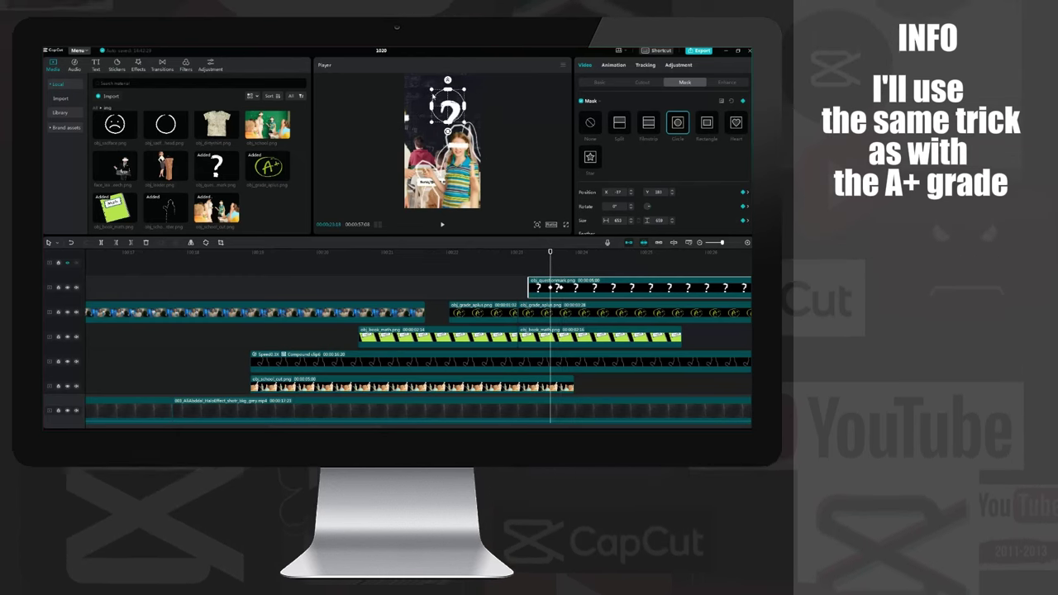
{"action": "left_click", "coordinate": [539, 251]}
{"action": "key", "text": "Left"}
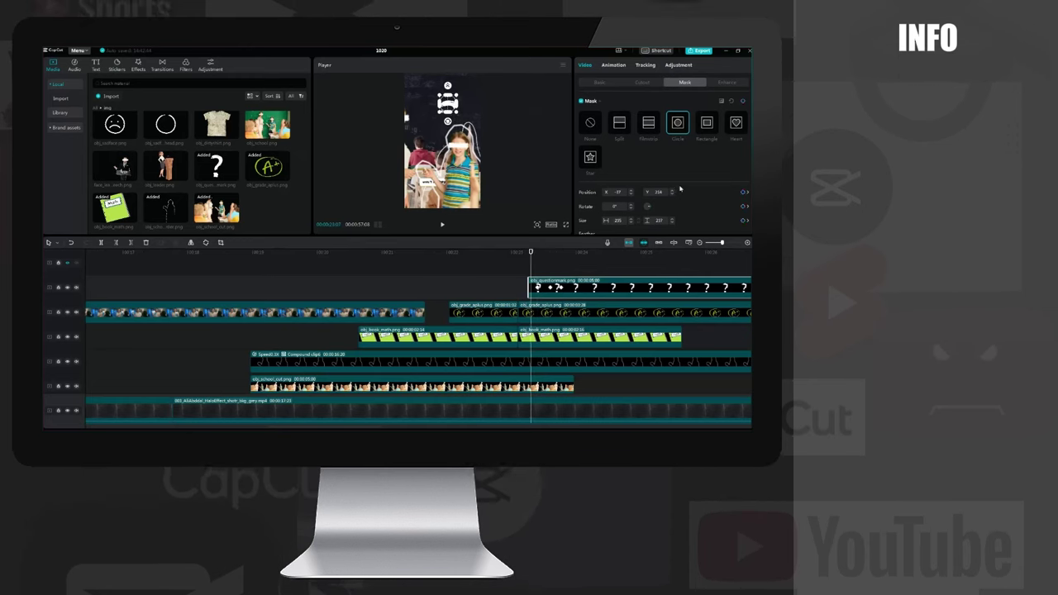
{"action": "key", "text": "Left"}
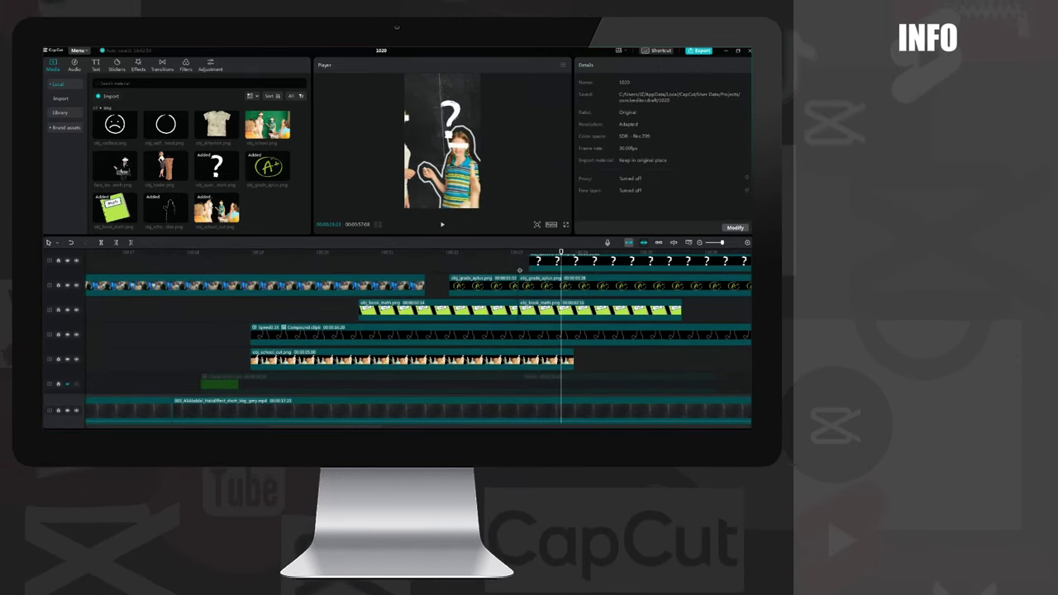
Move a few frames past the question mark's reveal and undo the latest changes to its mask
{"action": "key", "text": "Right"}
{"action": "key", "text": "Right"}
{"action": "key", "text": "Right"}
{"action": "key", "text": "Right"}
{"action": "key", "text": "Right"}
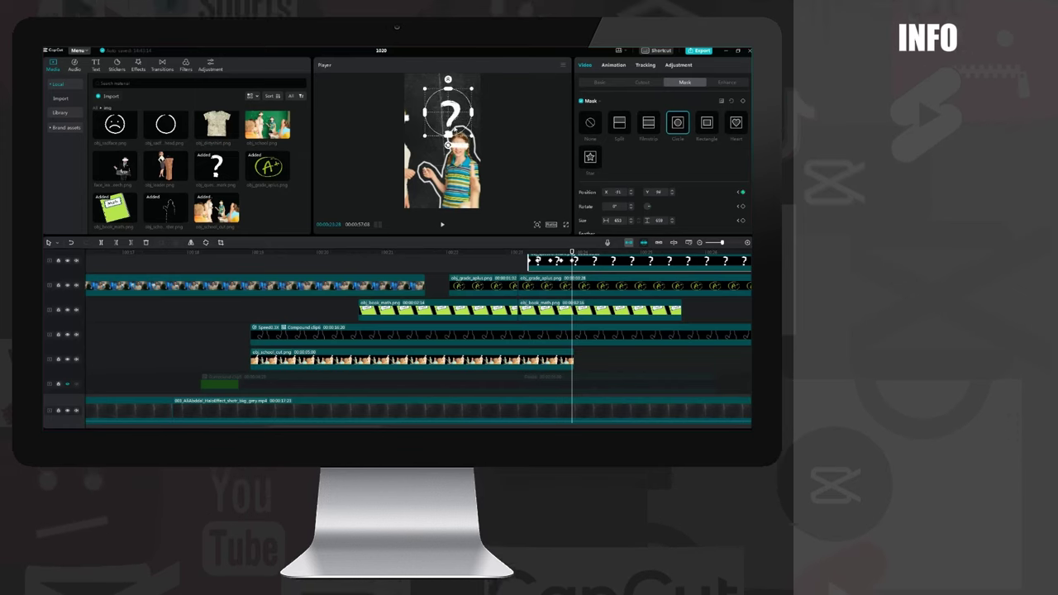
{"action": "key", "text": "ctrl+z"}
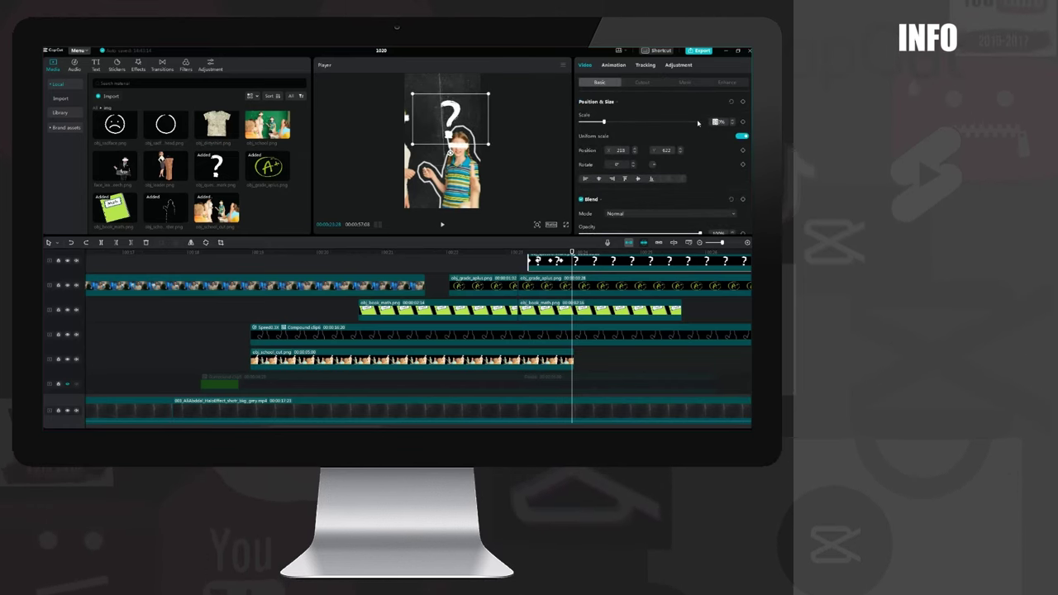
{"action": "key", "text": "ctrl+z"}
Play back the question mark reveal and compare it with the reference video
{"action": "left_click", "coordinate": [505, 264]}
{"action": "key", "text": "space"}
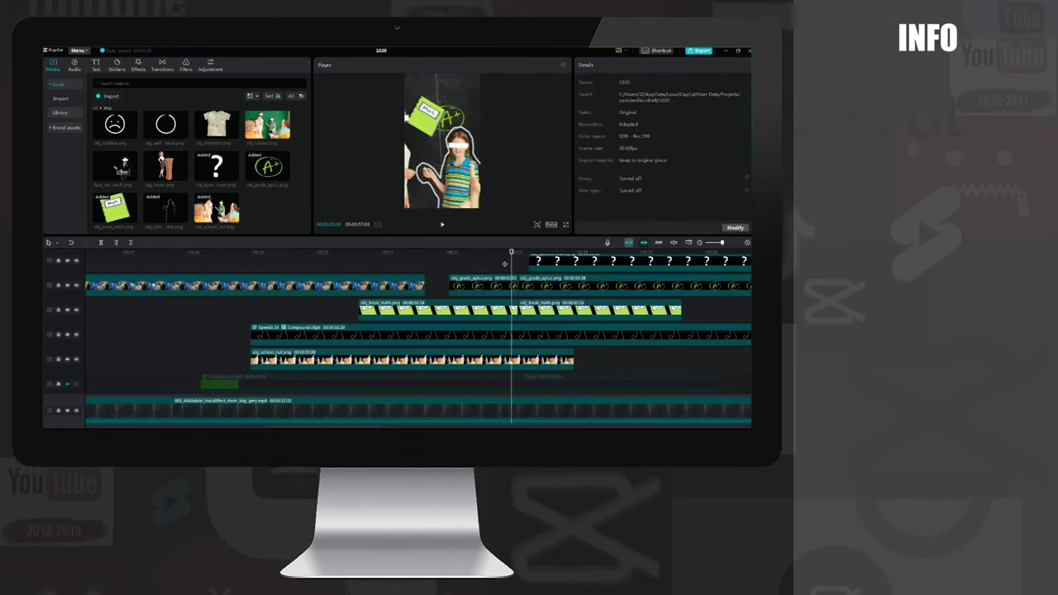
{"action": "key", "text": "space"}
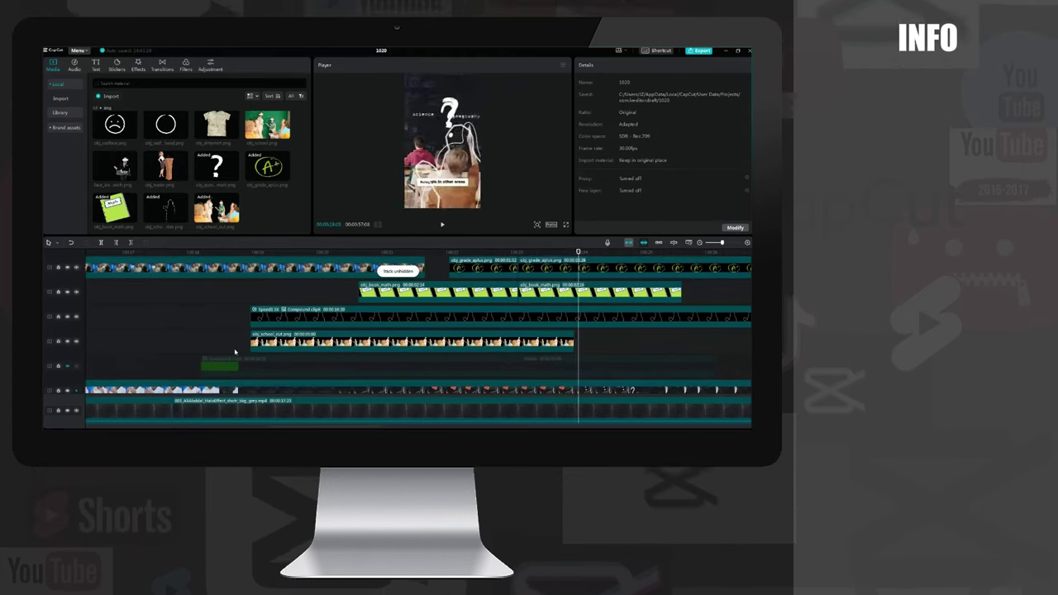
{"action": "left_click", "coordinate": [544, 387]}
{"action": "key", "text": "space"}
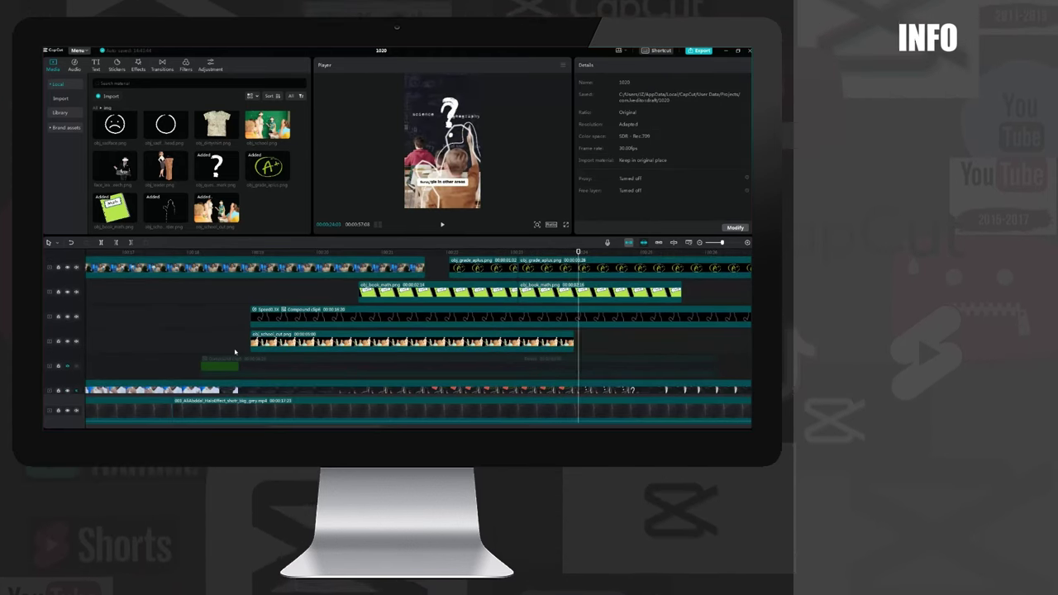
{"action": "key", "text": "space"}
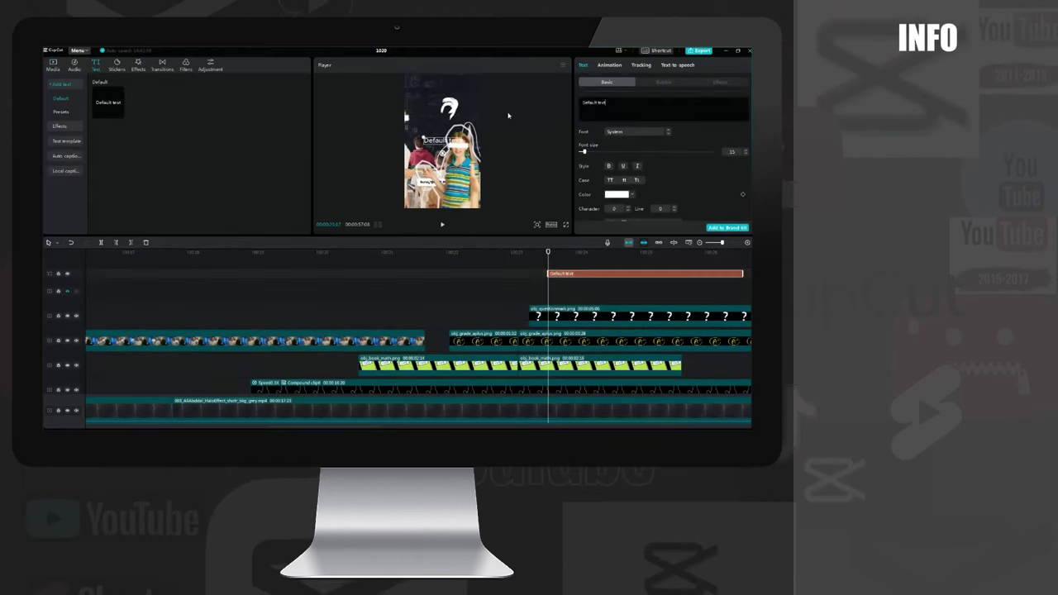
Create the texts "science" and "geography" beside the question mark in the ZYWitty font, with a 0.2 s Fade In on "science"
{"action": "left_click", "coordinate": [660, 135]}
{"action": "left_click", "coordinate": [641, 253]}
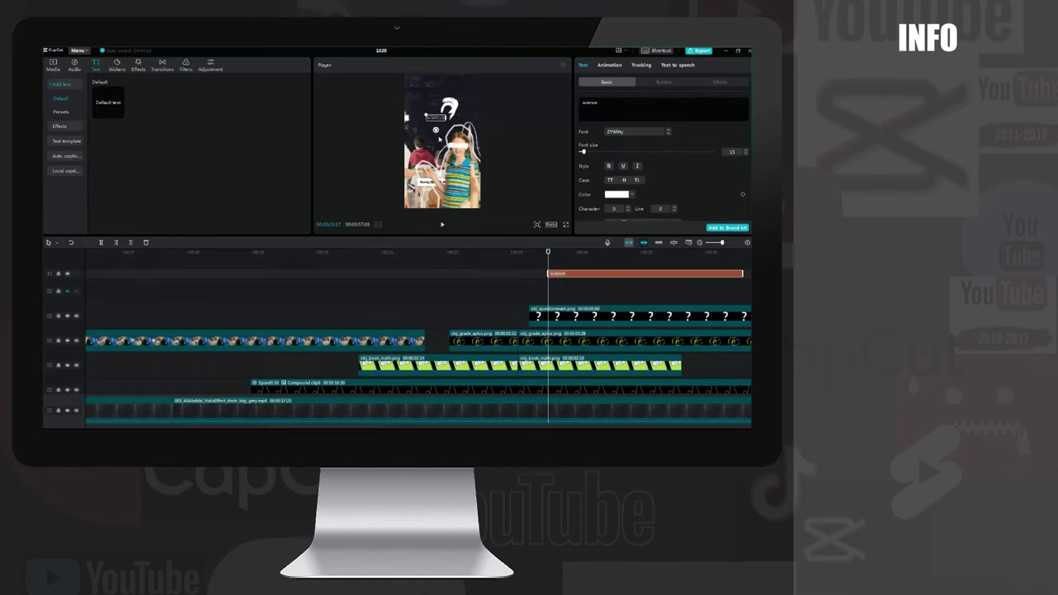
{"action": "left_click", "coordinate": [610, 64]}
{"action": "left_click", "coordinate": [590, 140]}
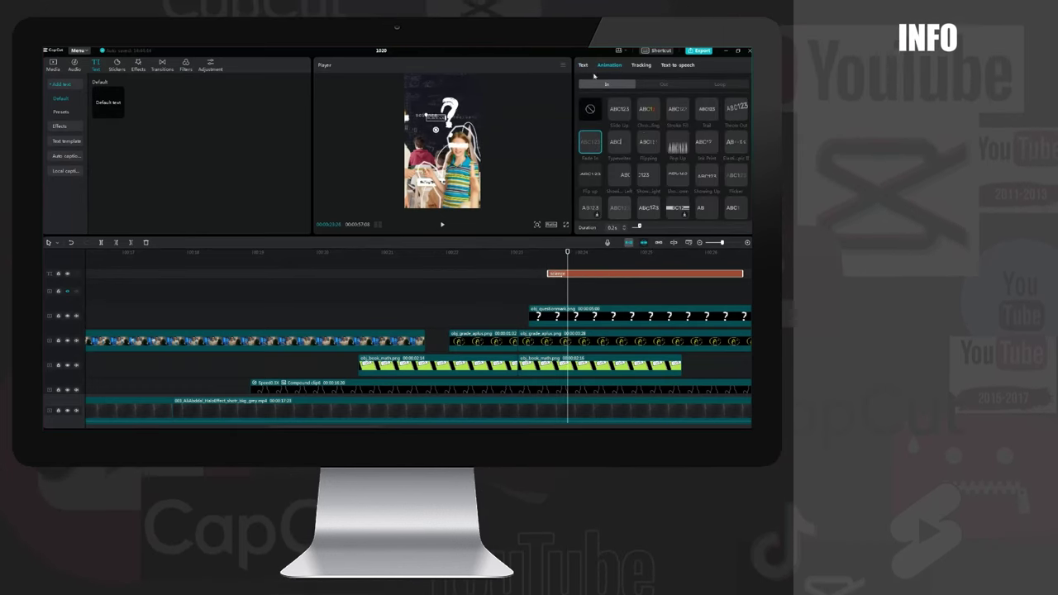
{"action": "left_click", "coordinate": [582, 64]}
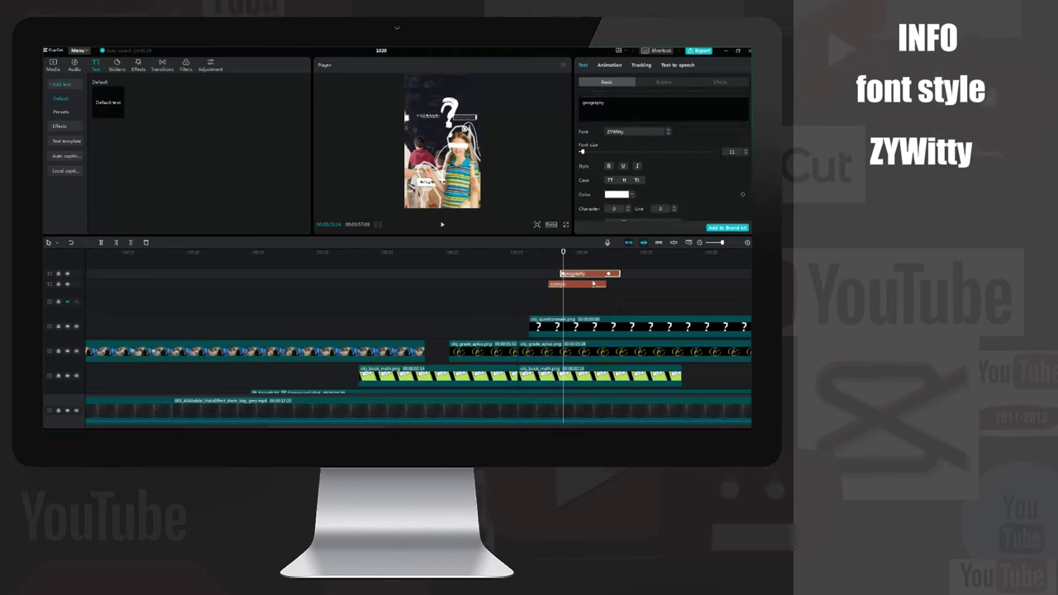
{"action": "scroll", "coordinate": [706, 193], "scroll_direction": "down", "scroll_amount": 5}
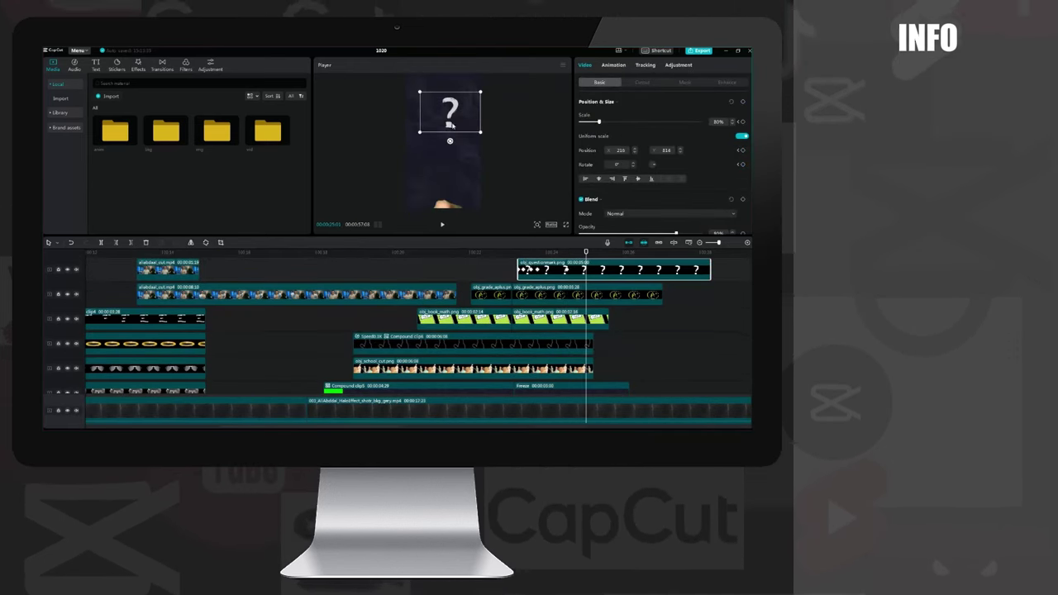
Trim the question mark, A+ grade and math book clips to a common end, and add the leader speech image at the playhead
{"action": "left_click", "coordinate": [506, 274]}
{"action": "left_click", "coordinate": [598, 320]}
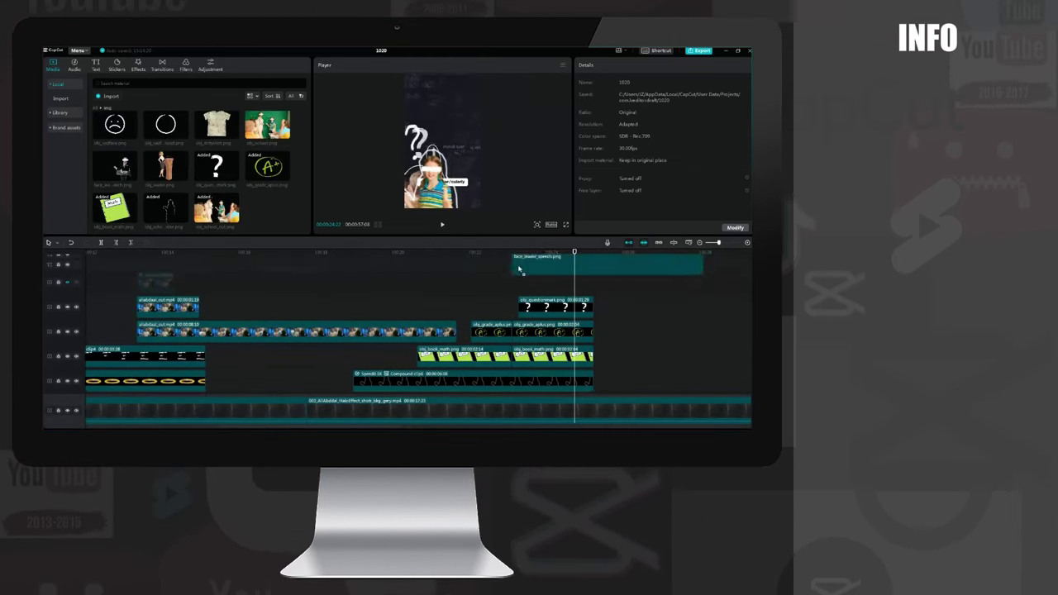
{"action": "left_click_drag", "start_coordinate": [519, 270], "coordinate": [597, 309]}
{"action": "left_click", "coordinate": [68, 283]}
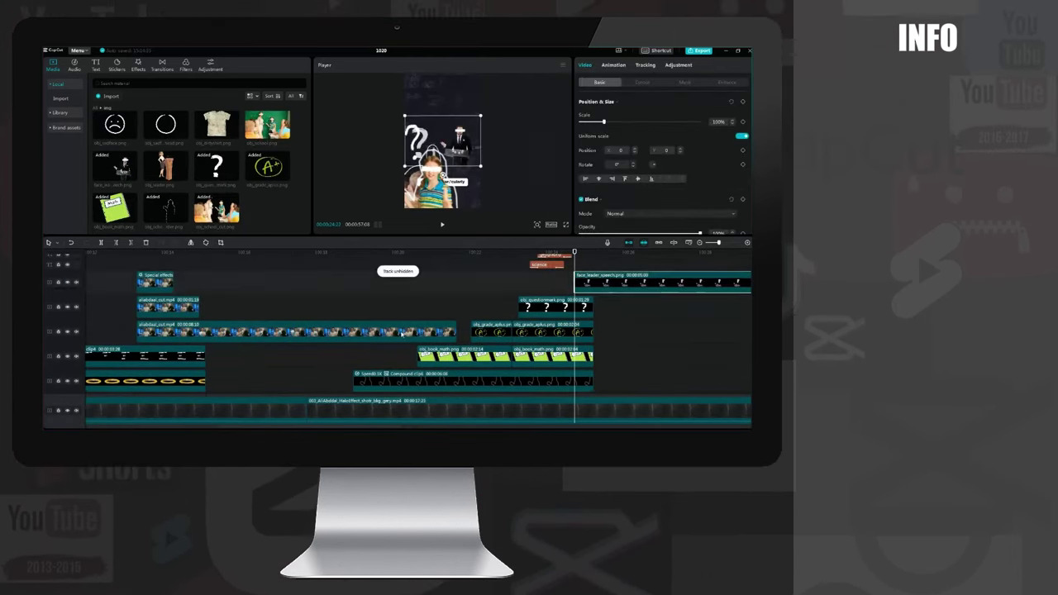